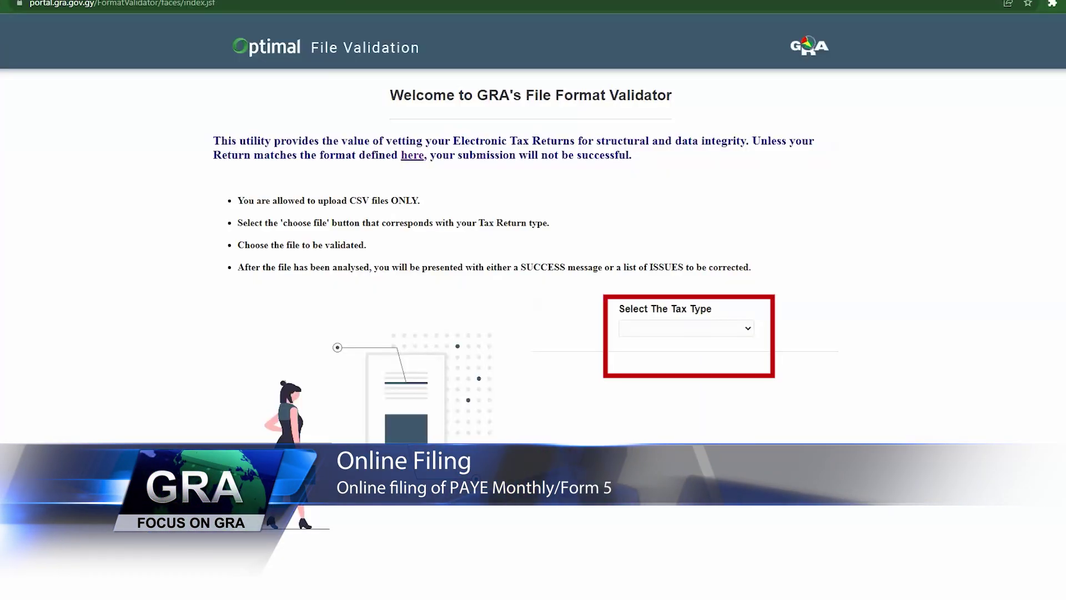
- Pick PAYE from the Select The Tax Type dropdown in the validator
left_click(686, 328)
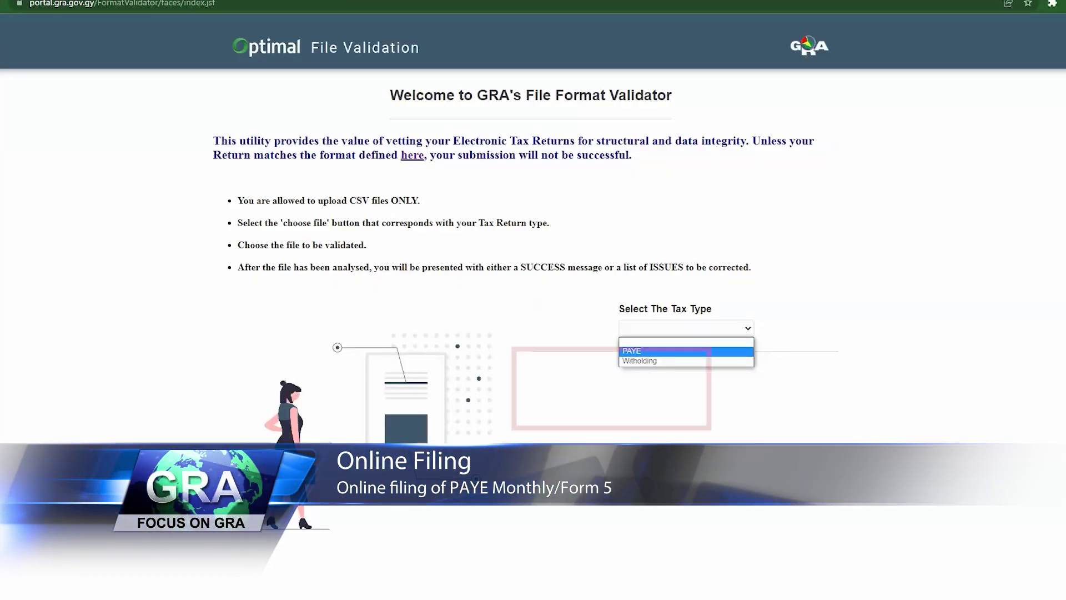
key("Return")
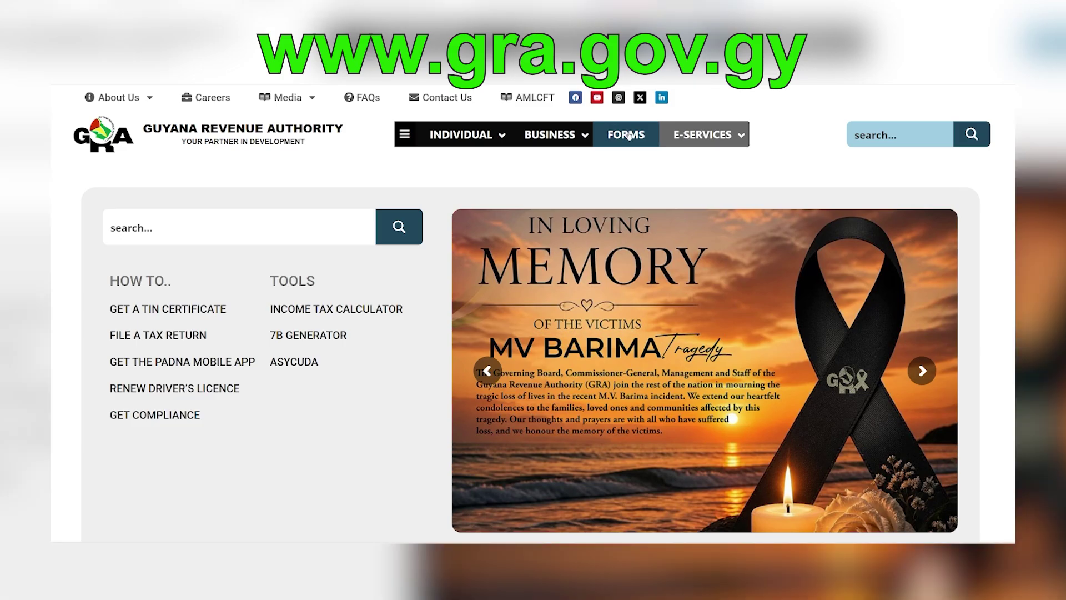
- Go to the GRA Forms page and scroll down to the PAYE Return section
left_click(628, 135)
scroll(899, 307, "down", 10)
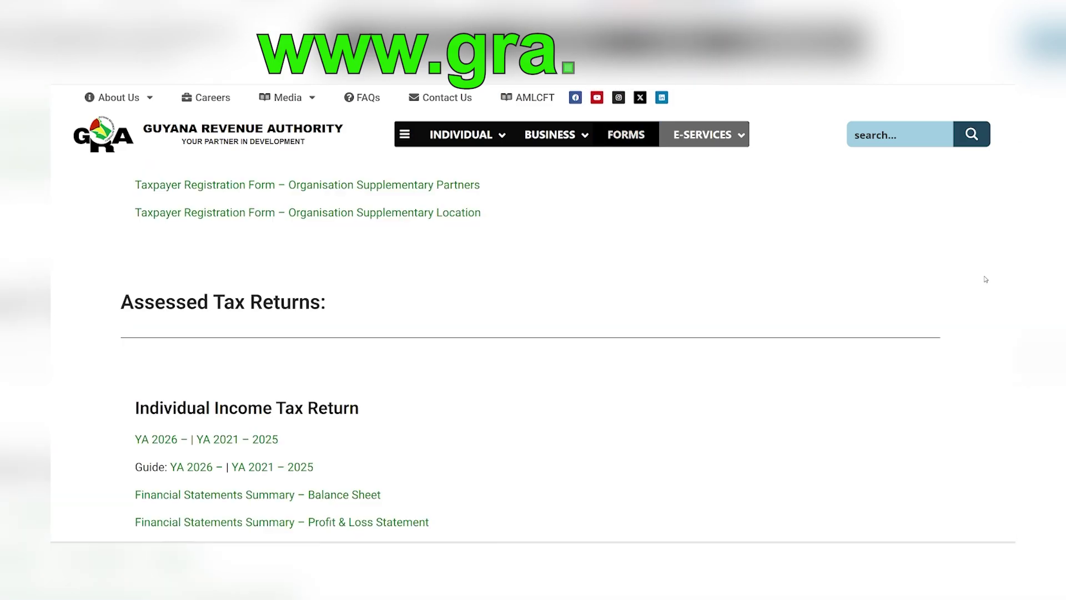
scroll(986, 270, "down", 4)
scroll(987, 251, "down", 16)
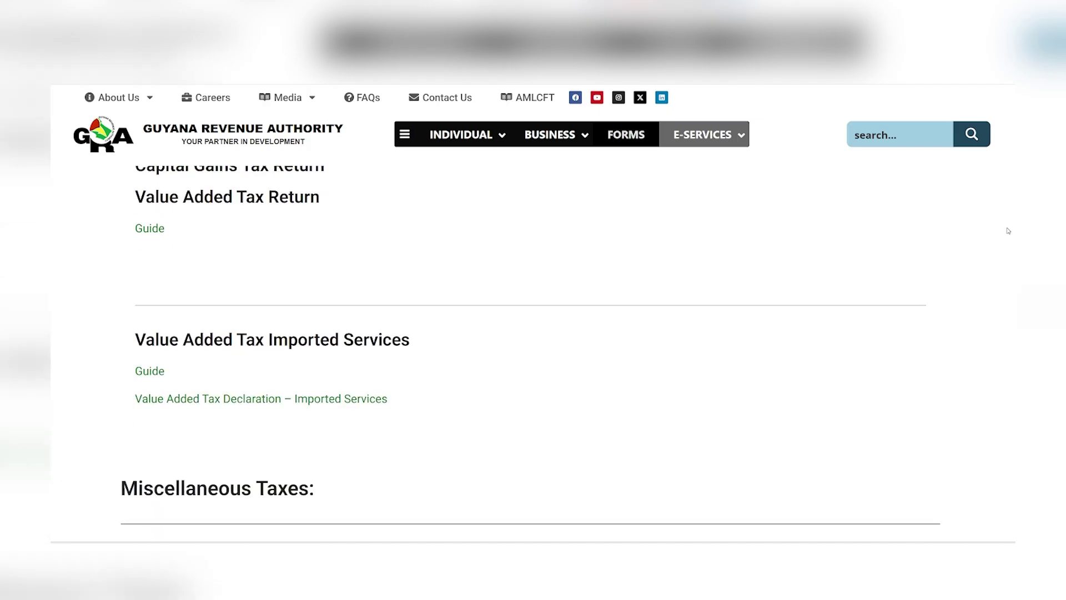
scroll(1006, 230, "down", 10)
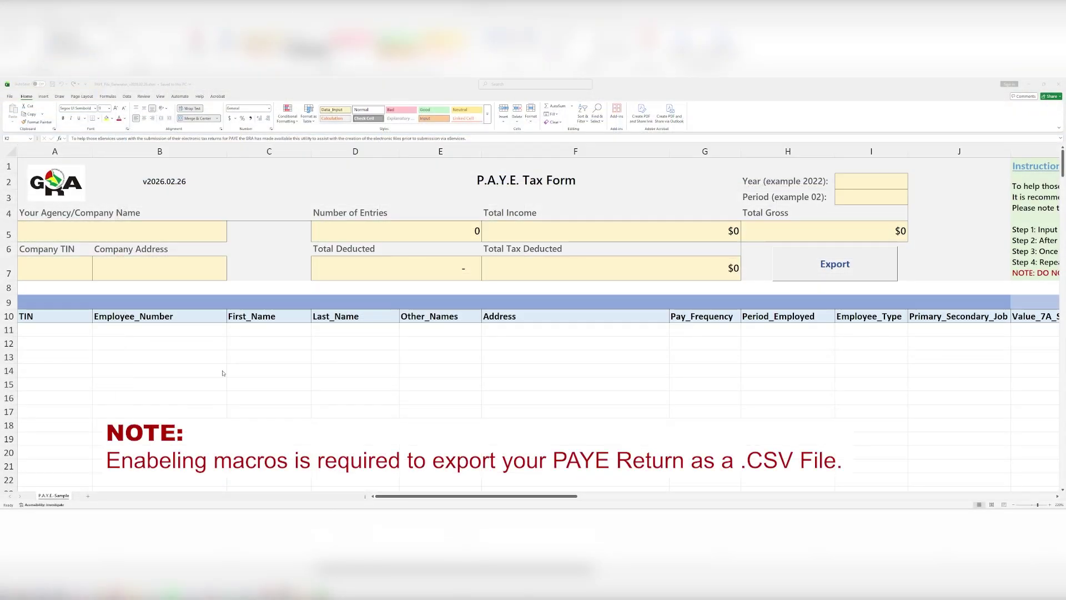
- Enter 2026 as the year in I2 and 08 as the period in I3
left_click(862, 180)
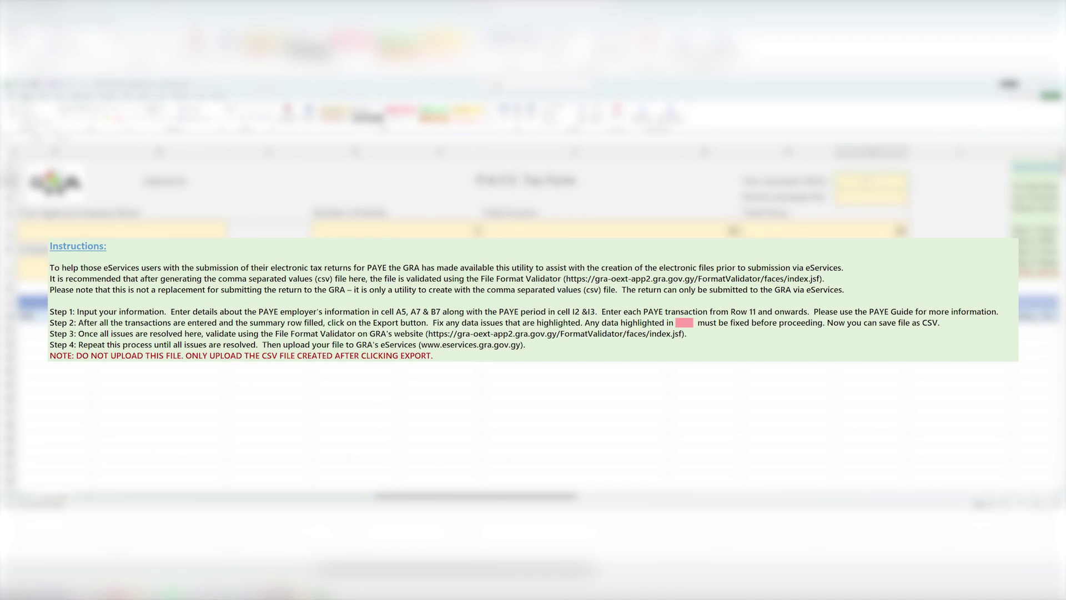
type("2")
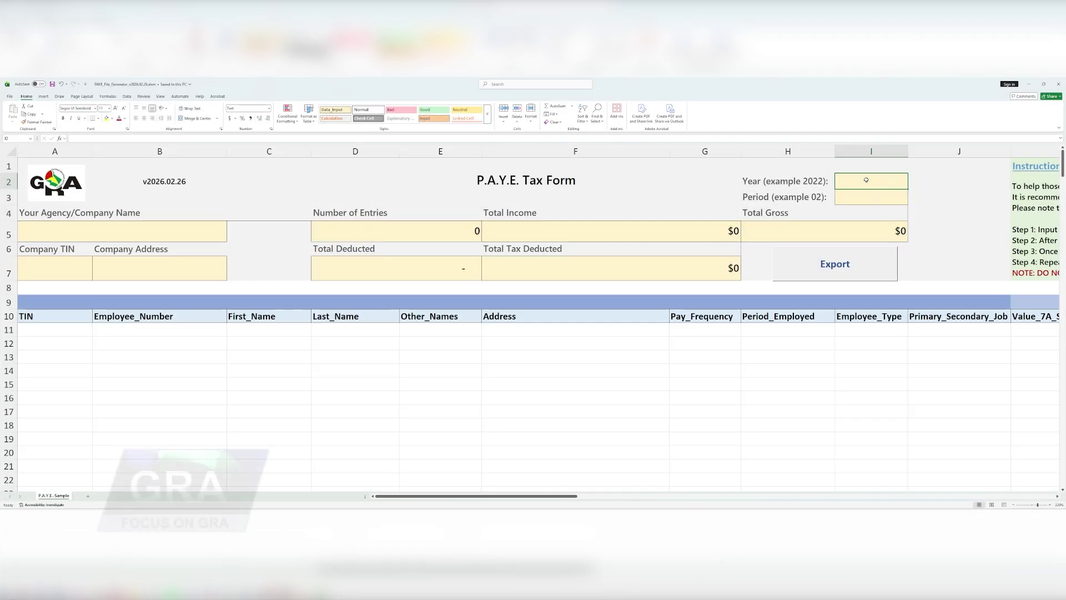
type("026")
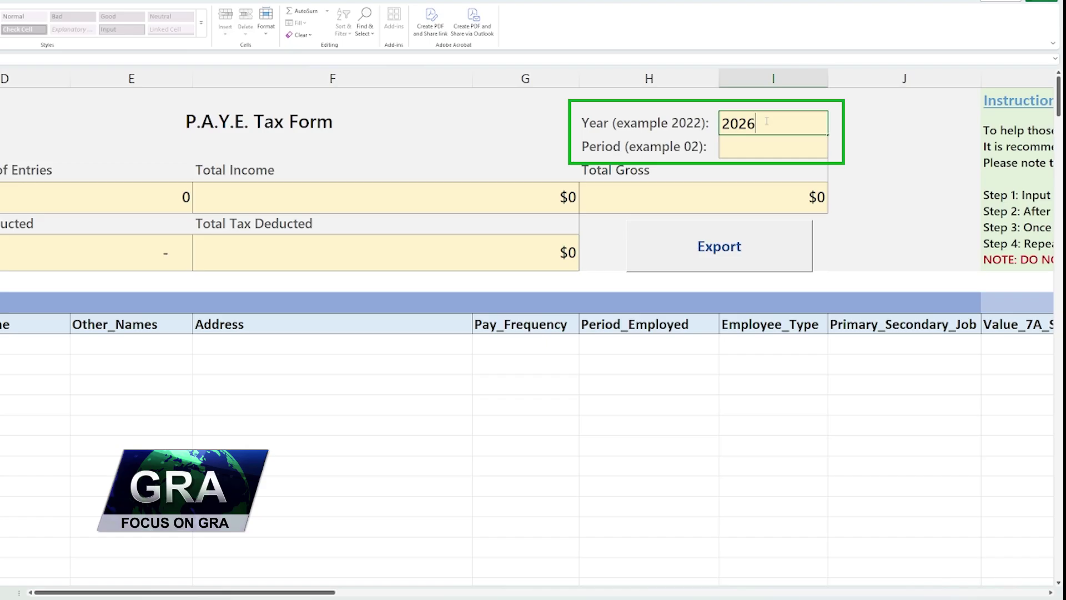
left_click(779, 153)
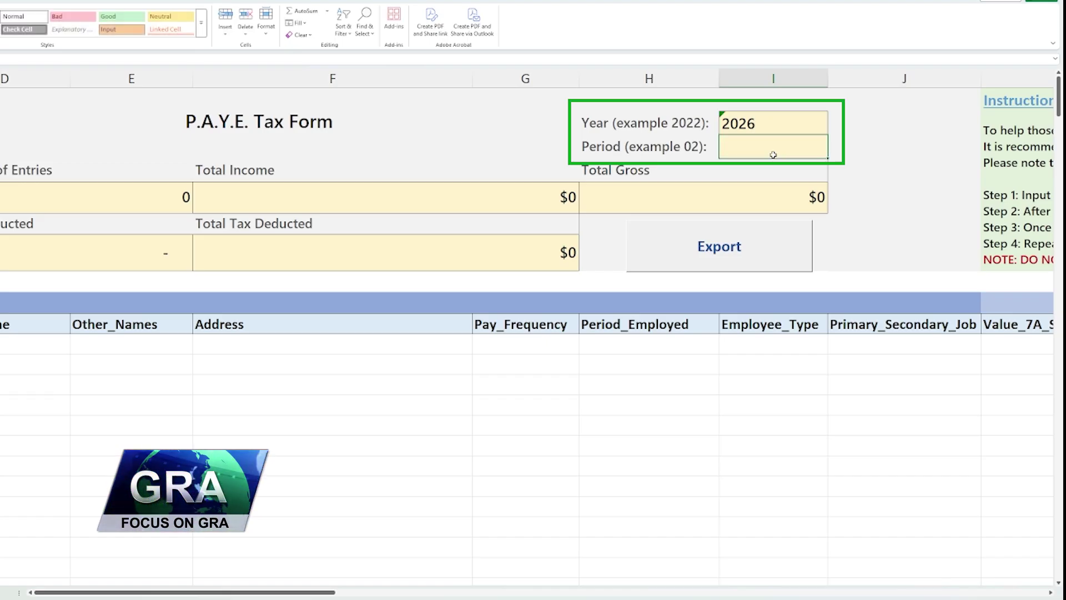
type("08")
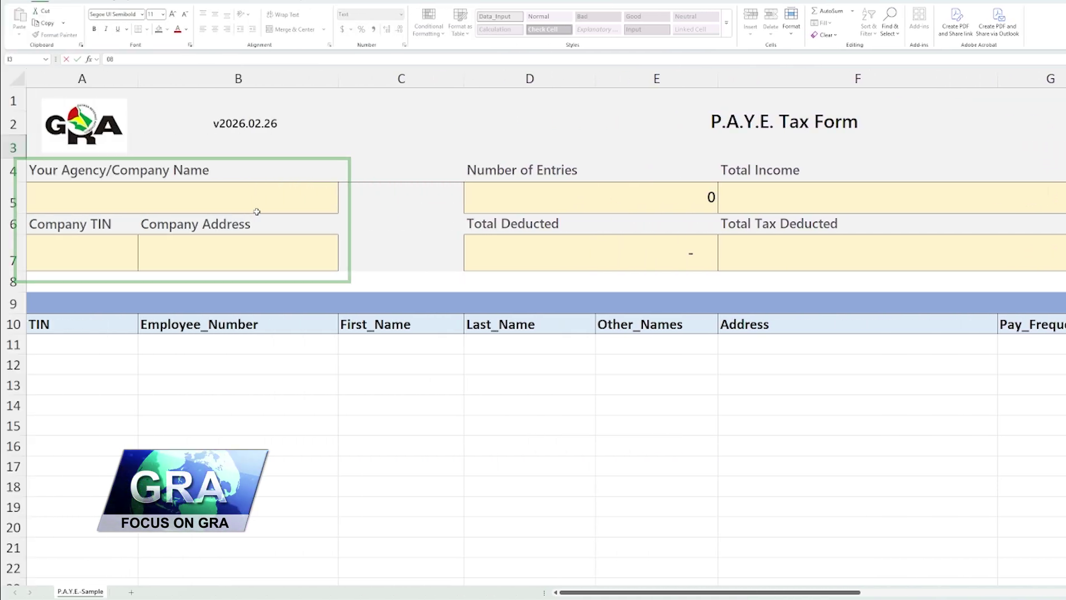
- Enter 'A Sample Company' as the company name and 'Down The Road' as the address
left_click(257, 212)
type("A")
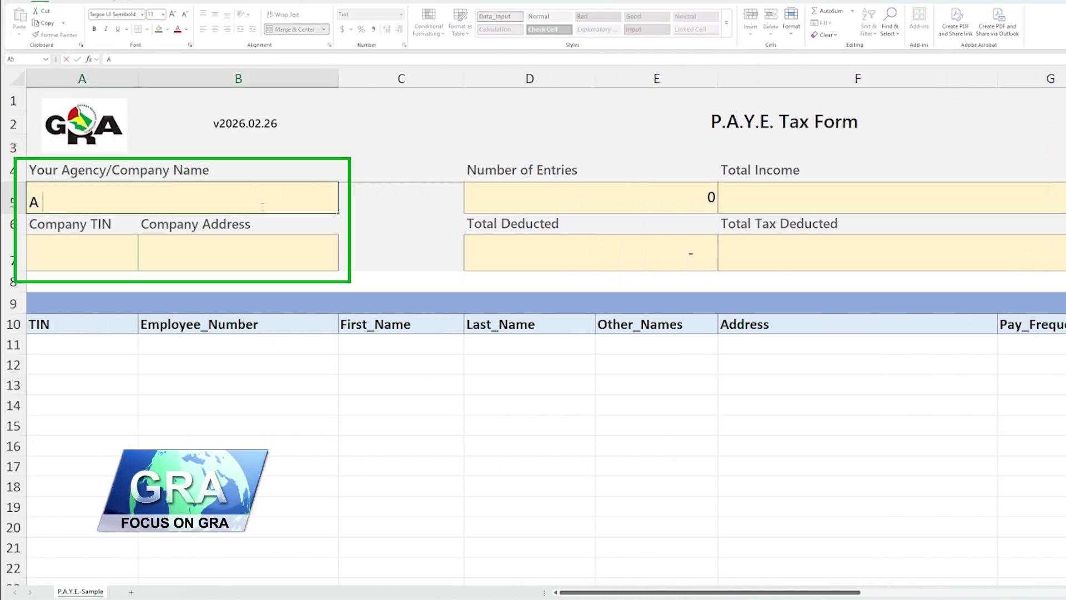
type(" Sample Company")
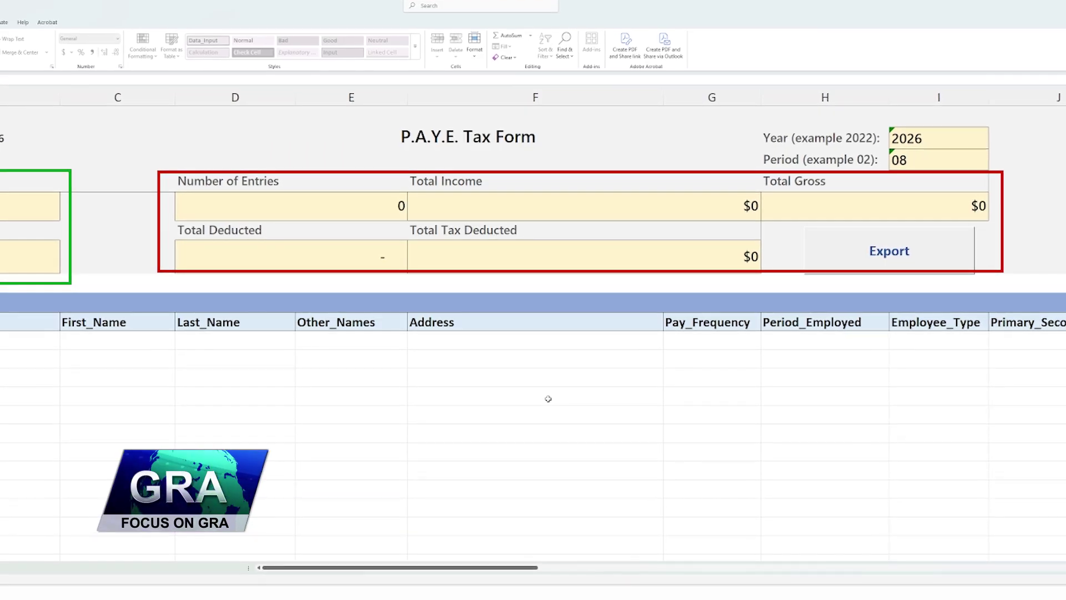
left_click(25, 260)
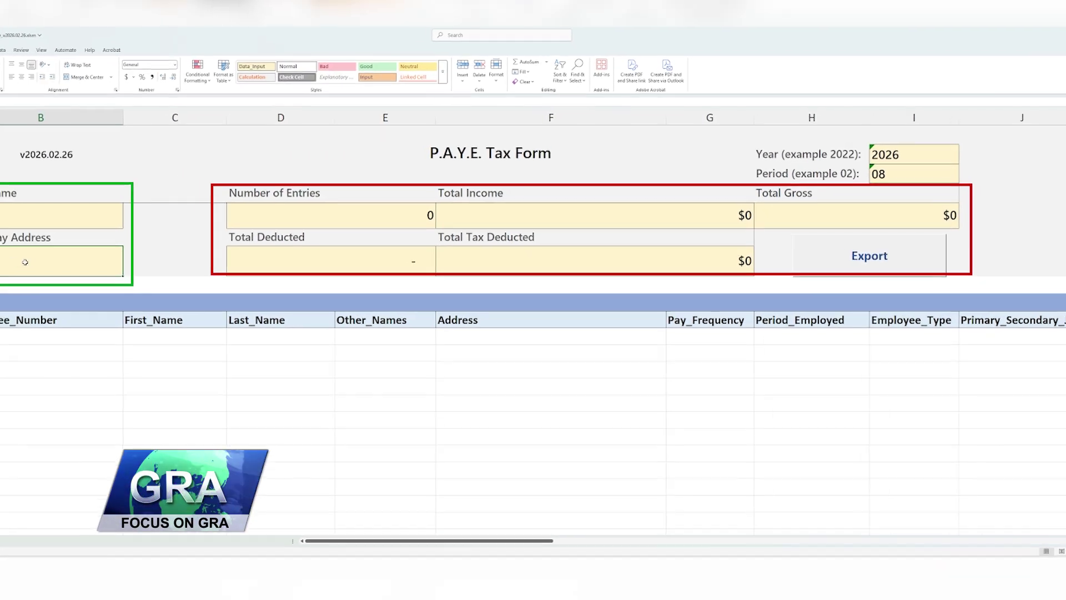
type("D")
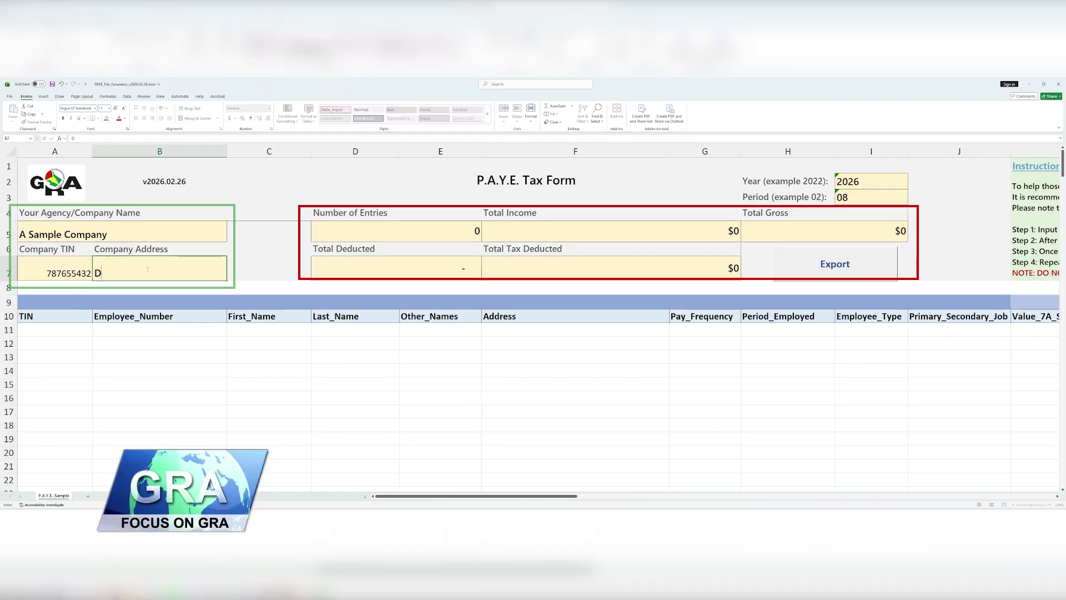
type("own The Road")
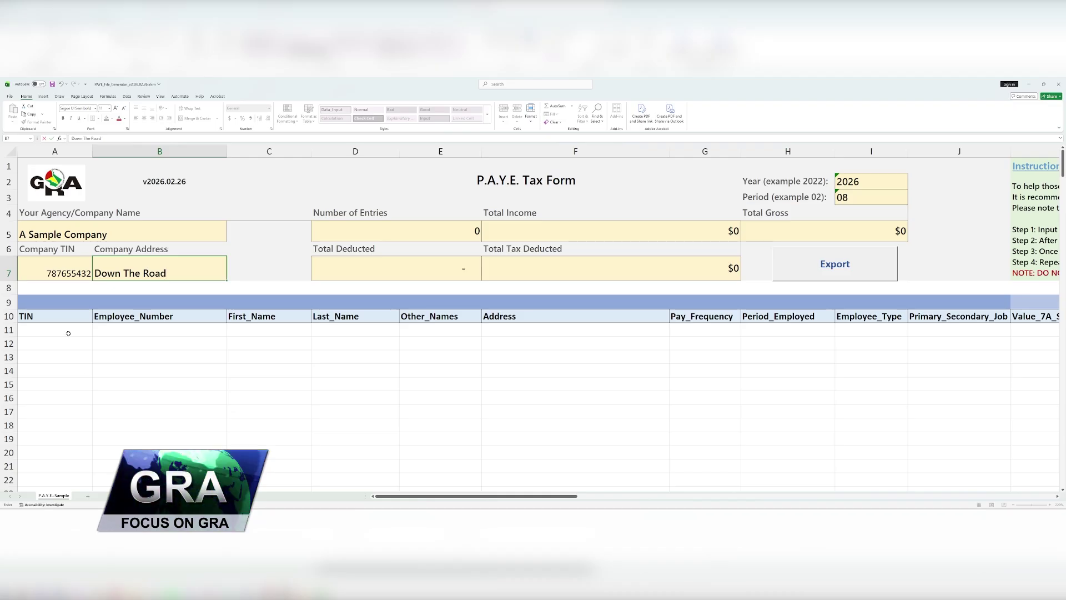
left_click(69, 333)
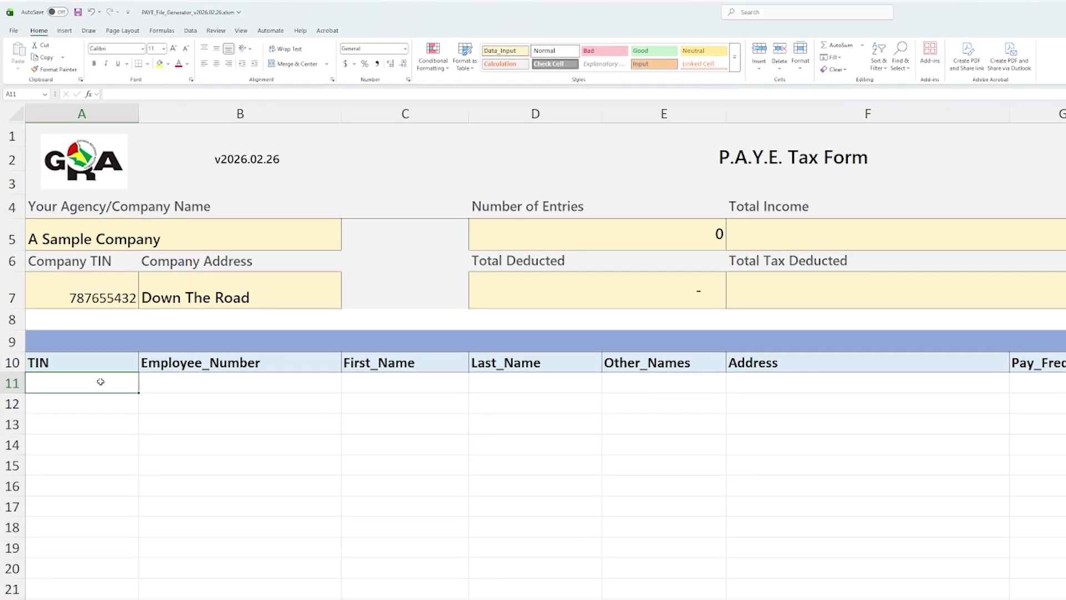
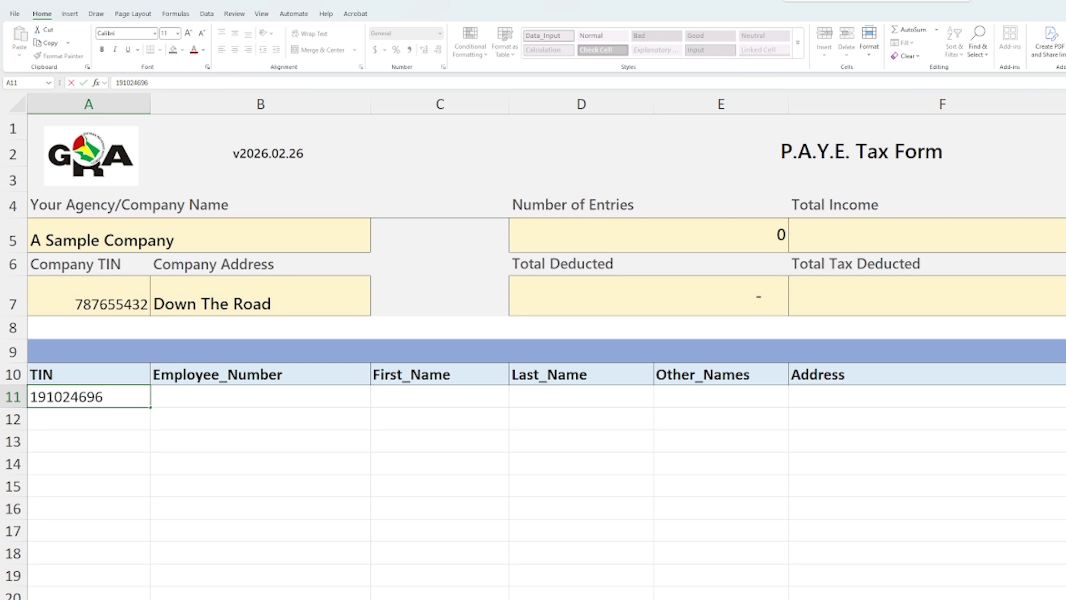
- Enter the first employee's TIN and employee number 1 in row 11
key("Tab")
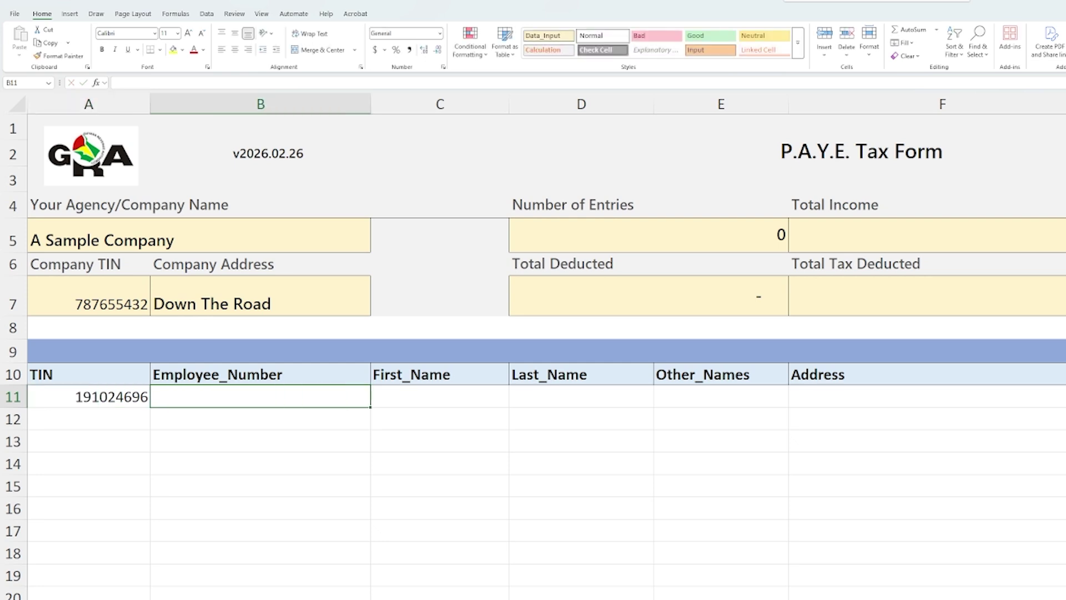
type("1")
key("Tab")
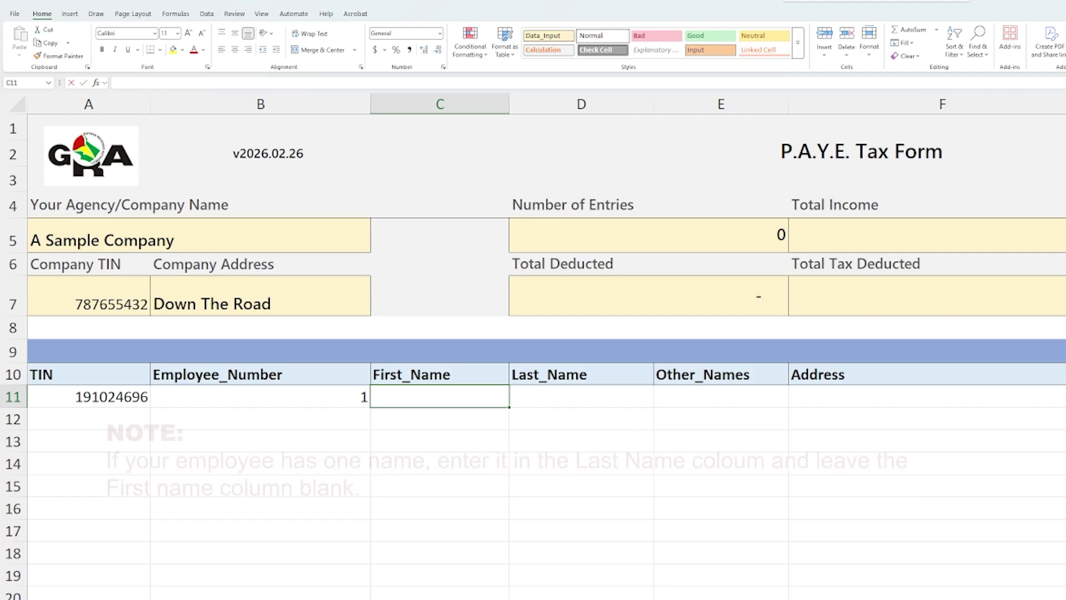
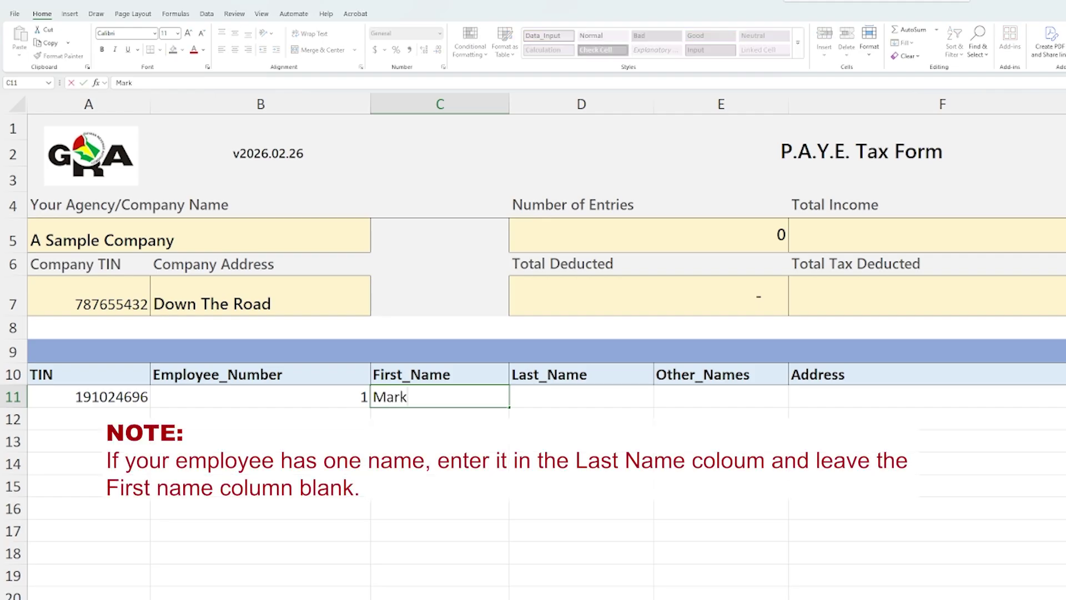
- Fill in the employee's first, last and other names and home address
key("Tab")
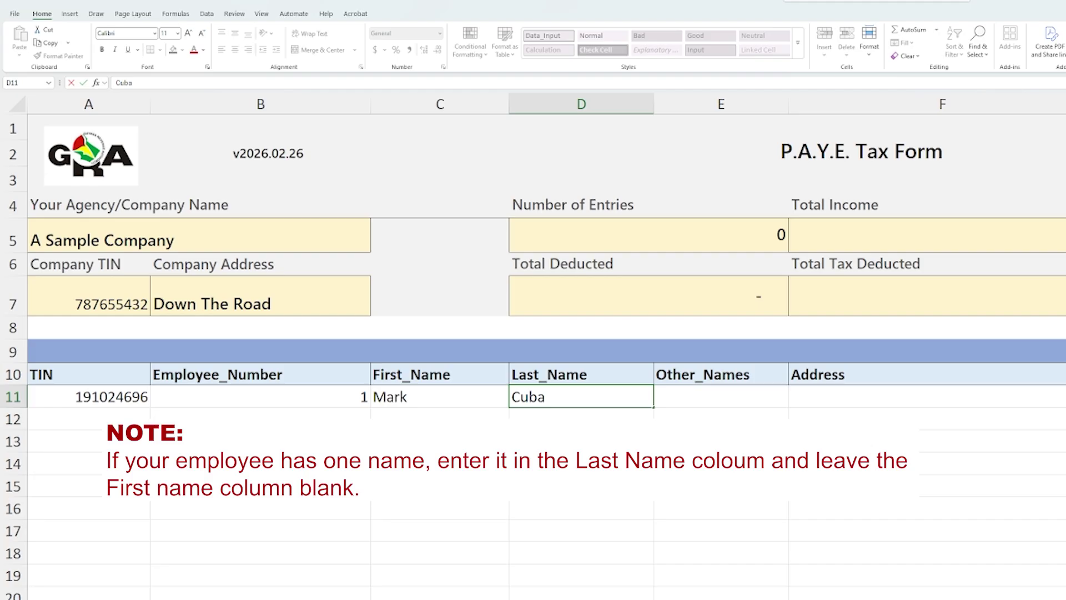
key("Tab")
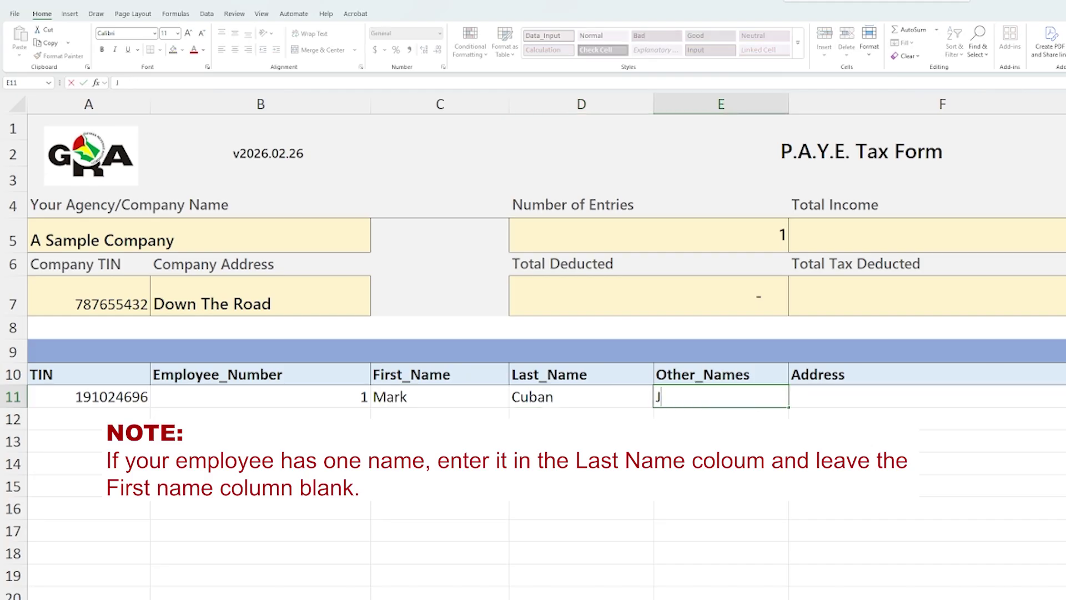
key("Tab")
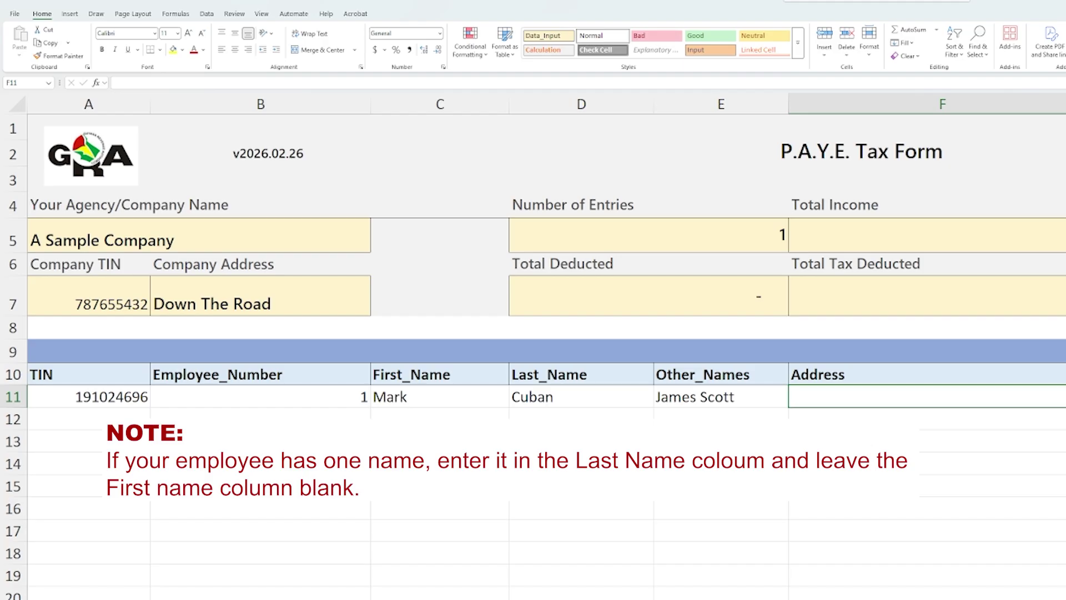
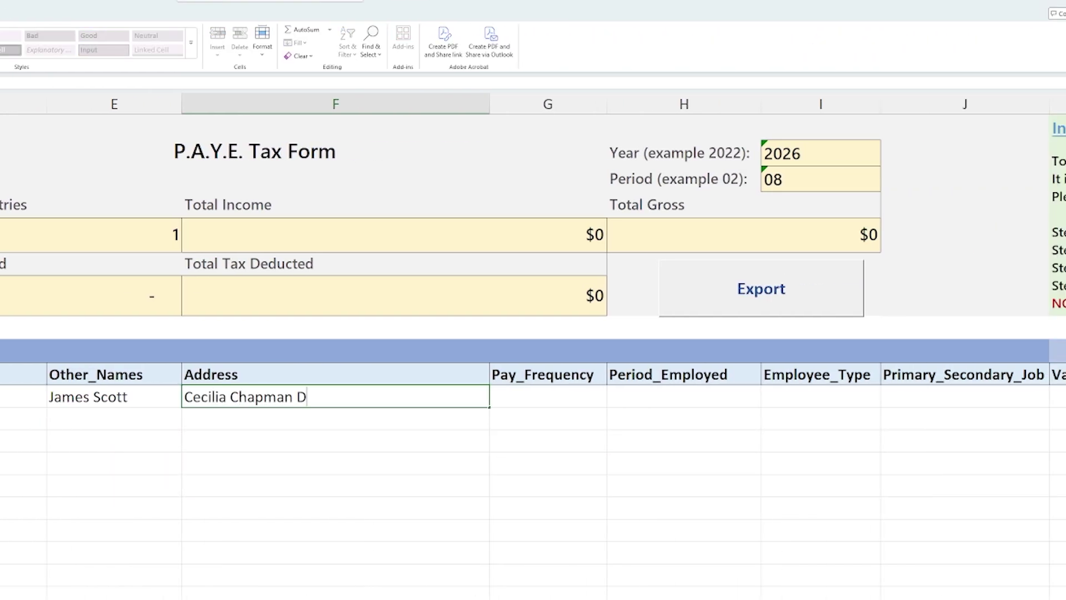
key("Tab")
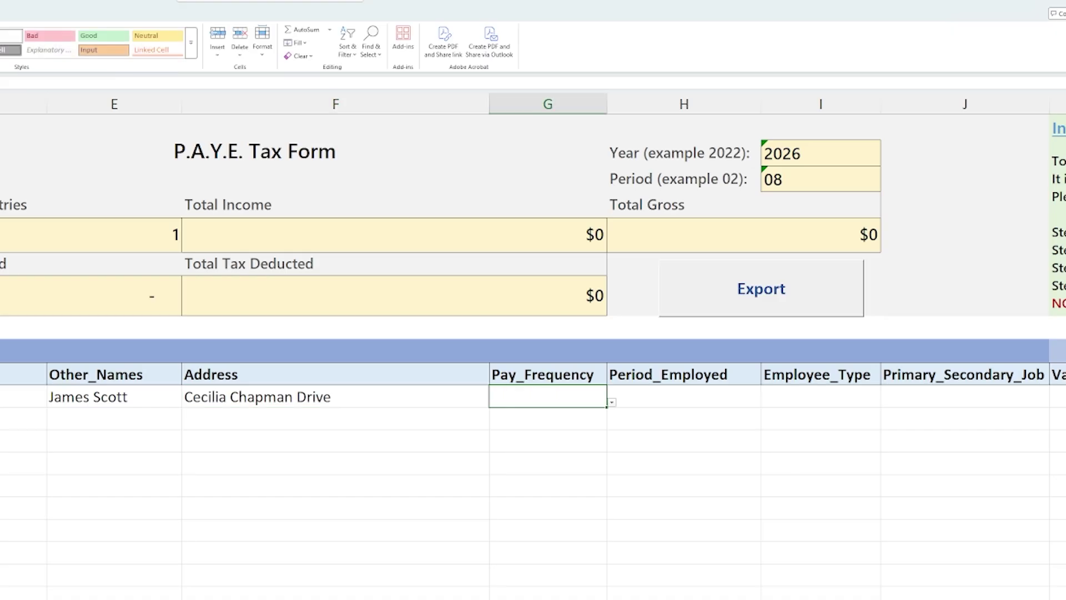
- Set the pay frequency to Monthly and Period_Employed to 8
type("Monr")
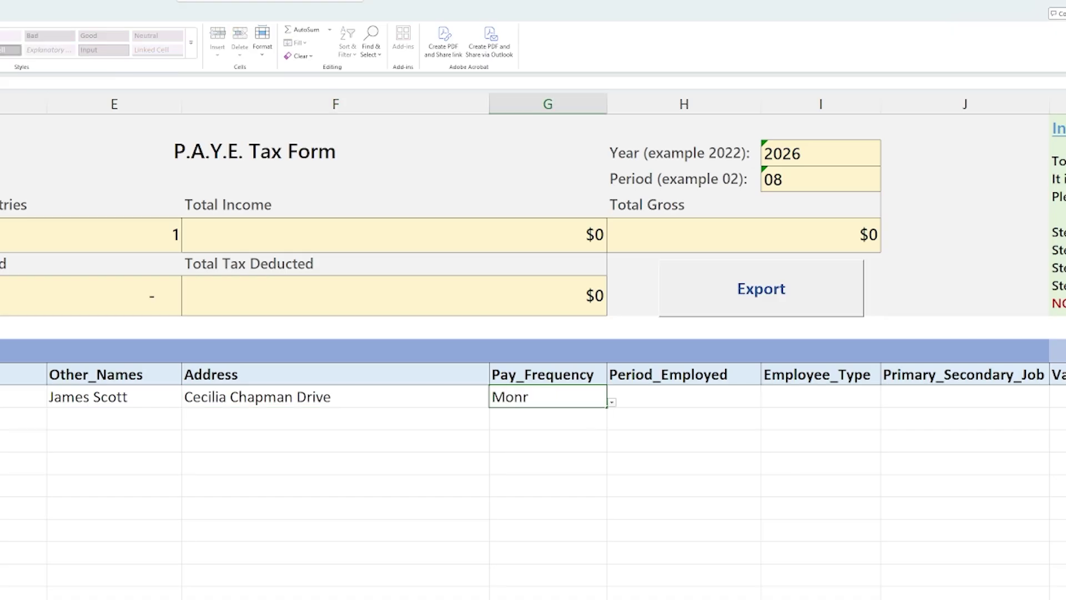
key("BackSpace")
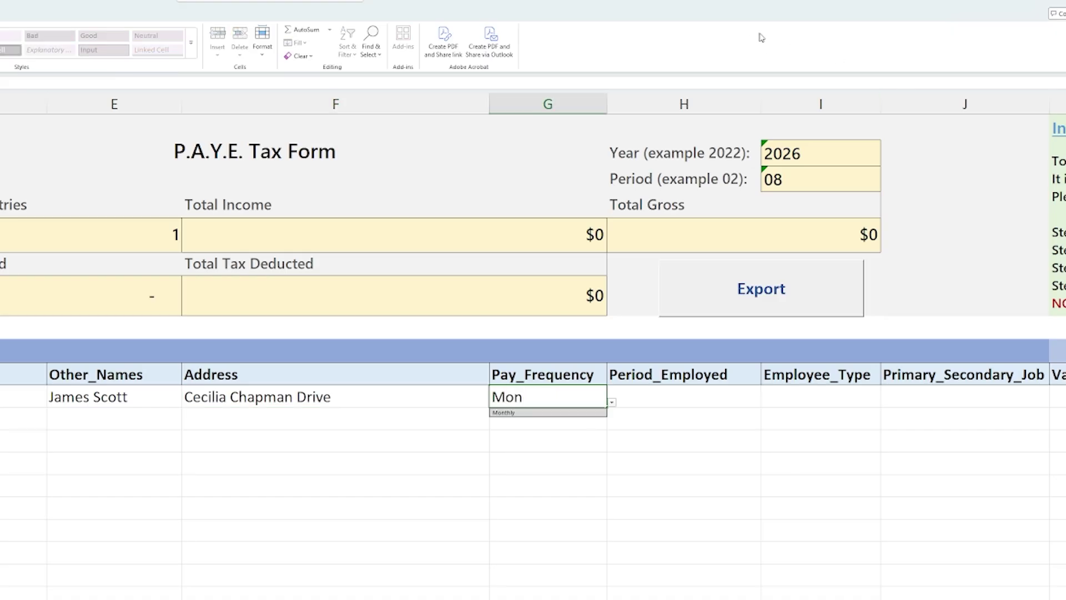
left_click(514, 413)
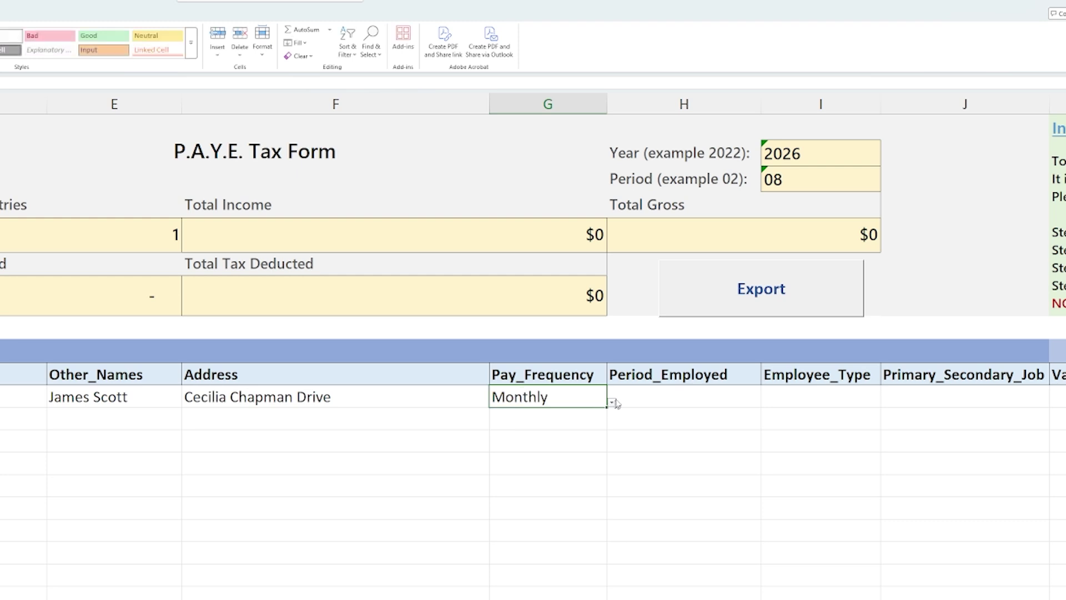
left_click(655, 397)
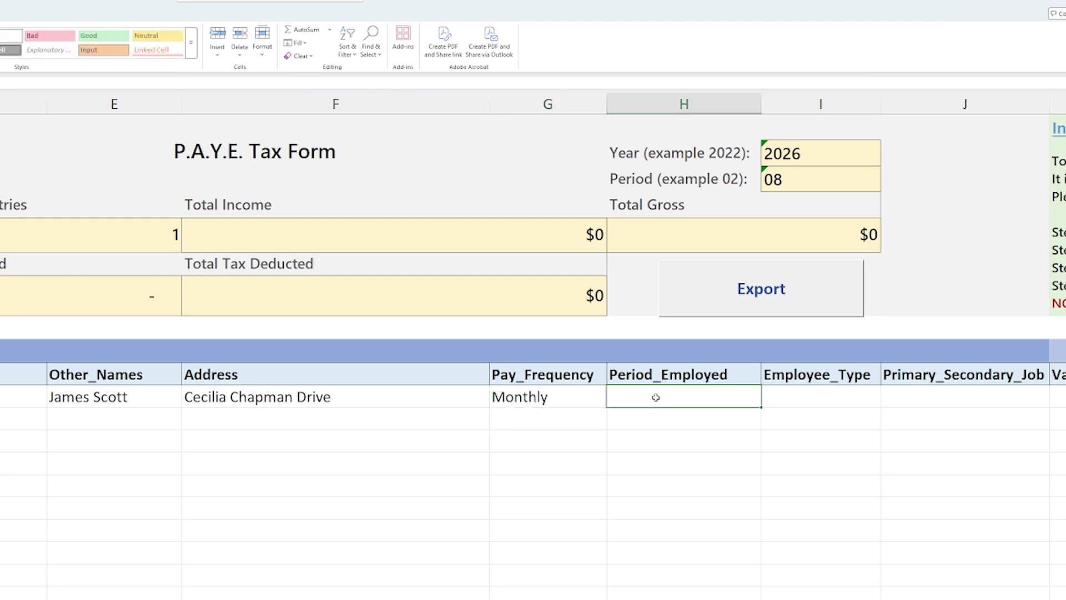
type("8")
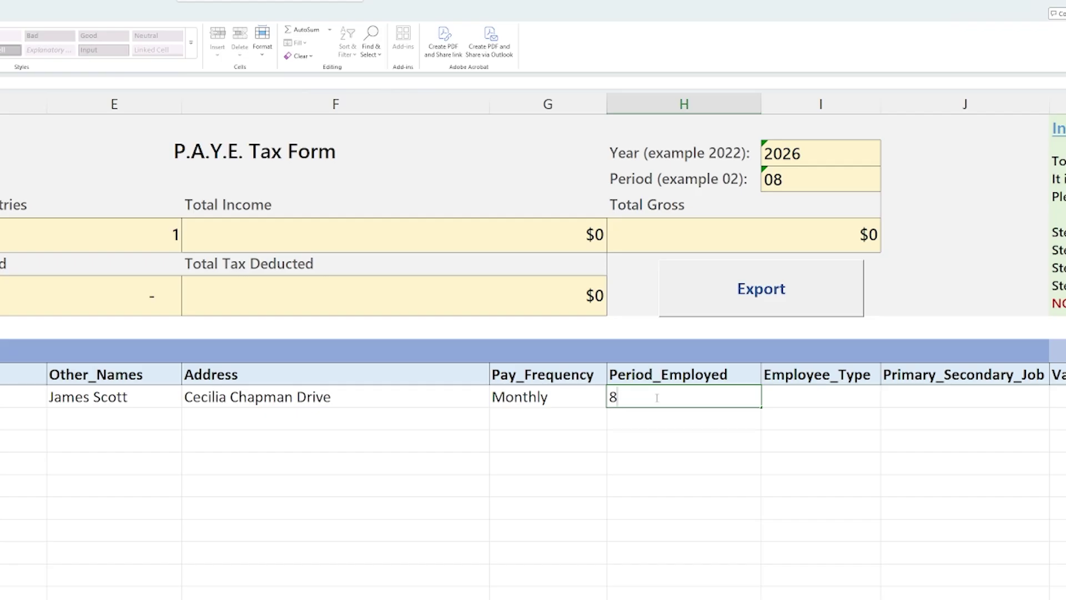
key("Tab")
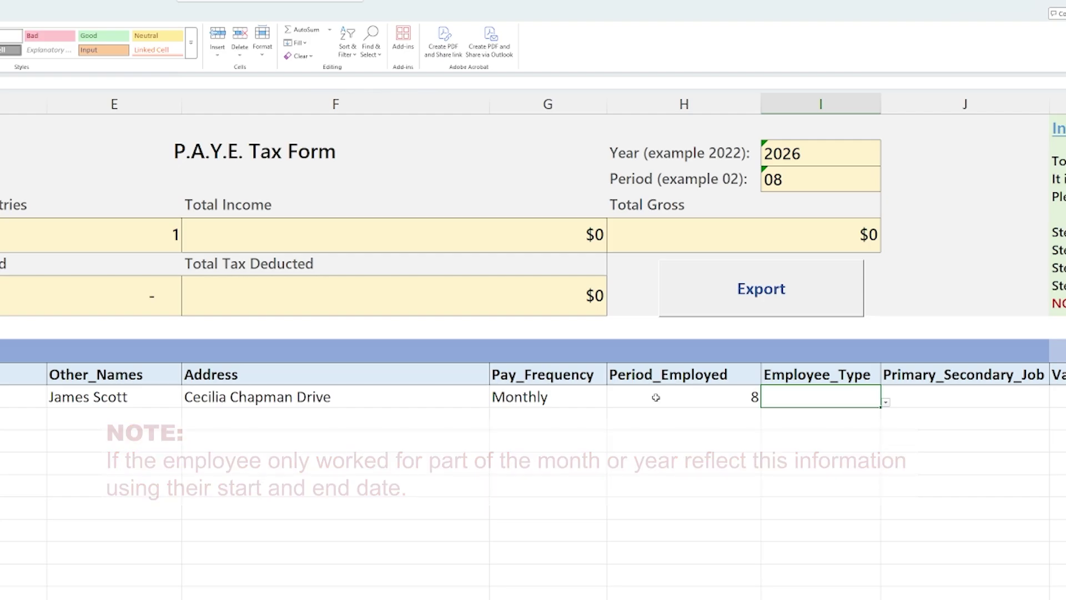
- Set the employee type to Full-Time and the job to Primary
type("F")
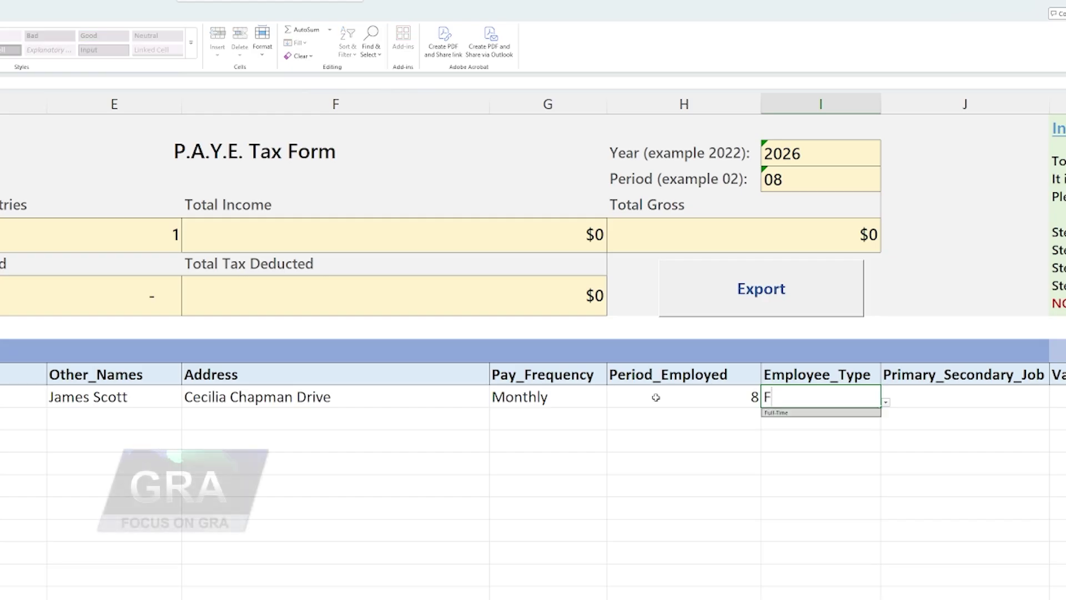
left_click(776, 413)
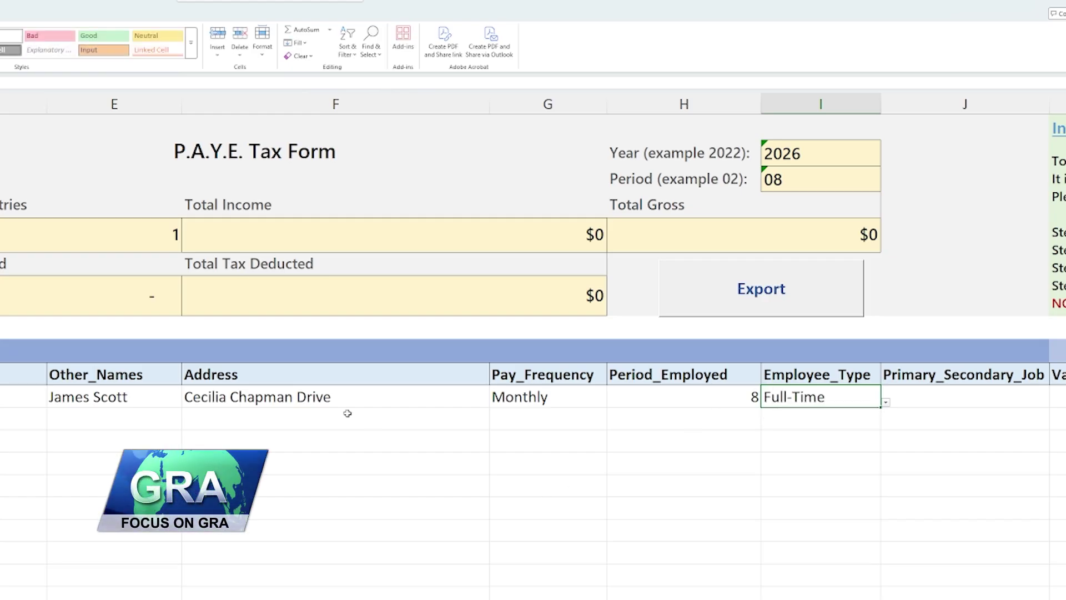
key("Tab")
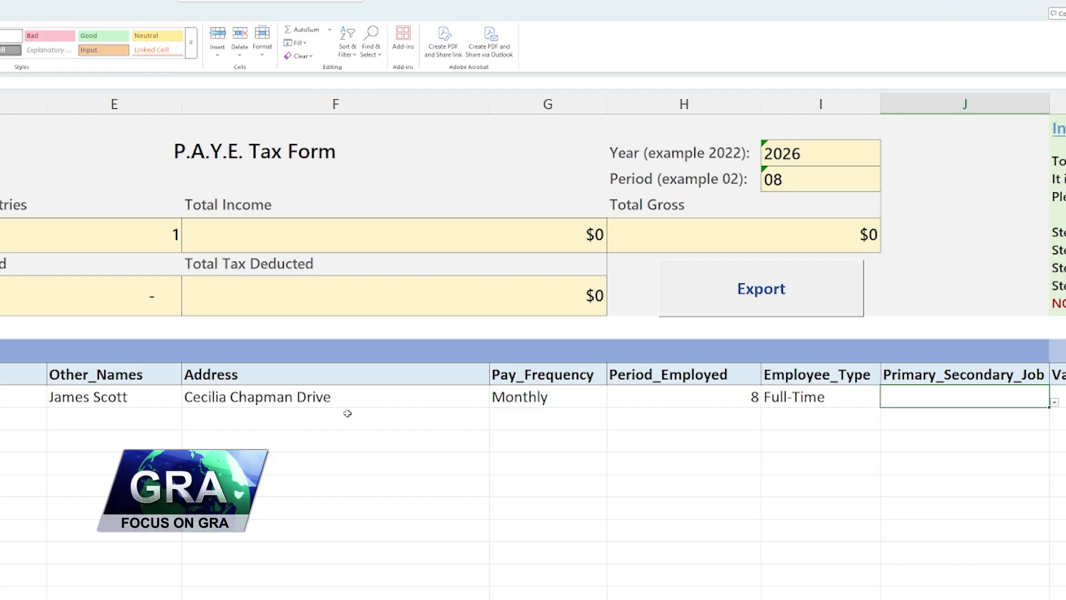
type("P")
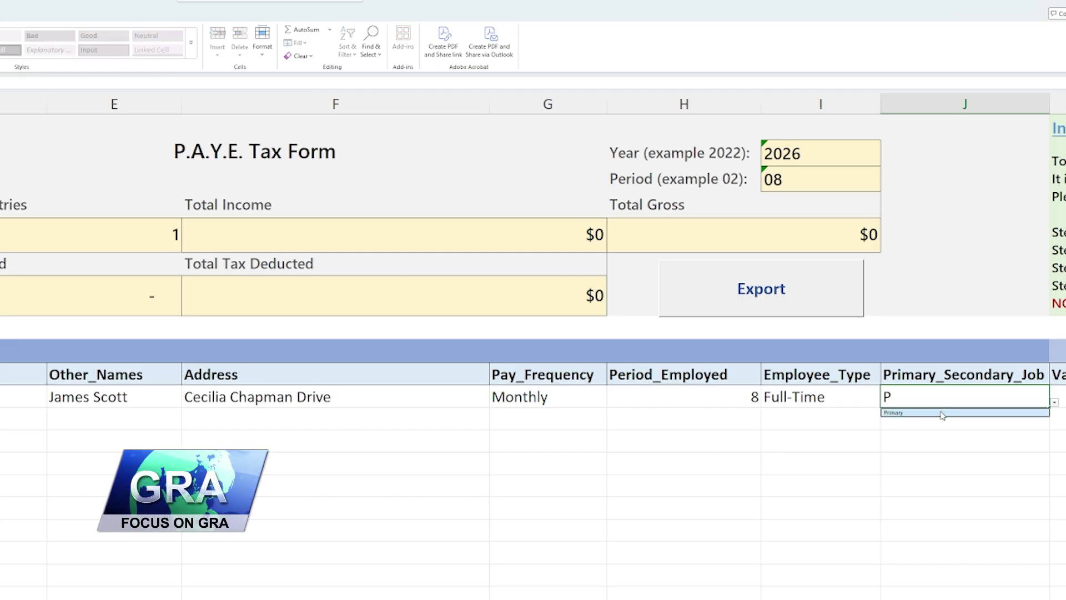
left_click(906, 413)
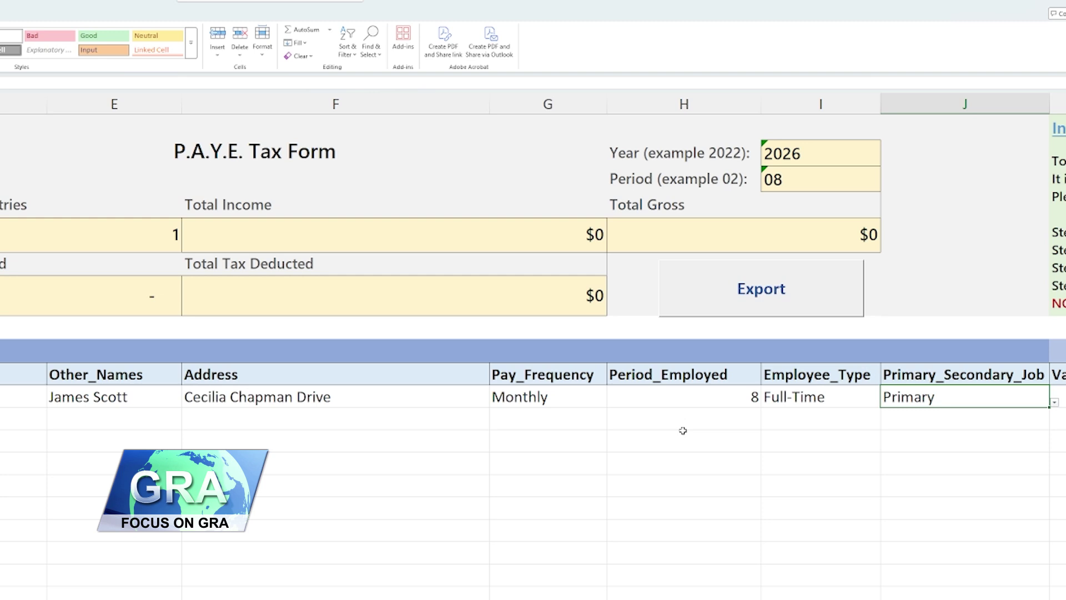
key("Tab")
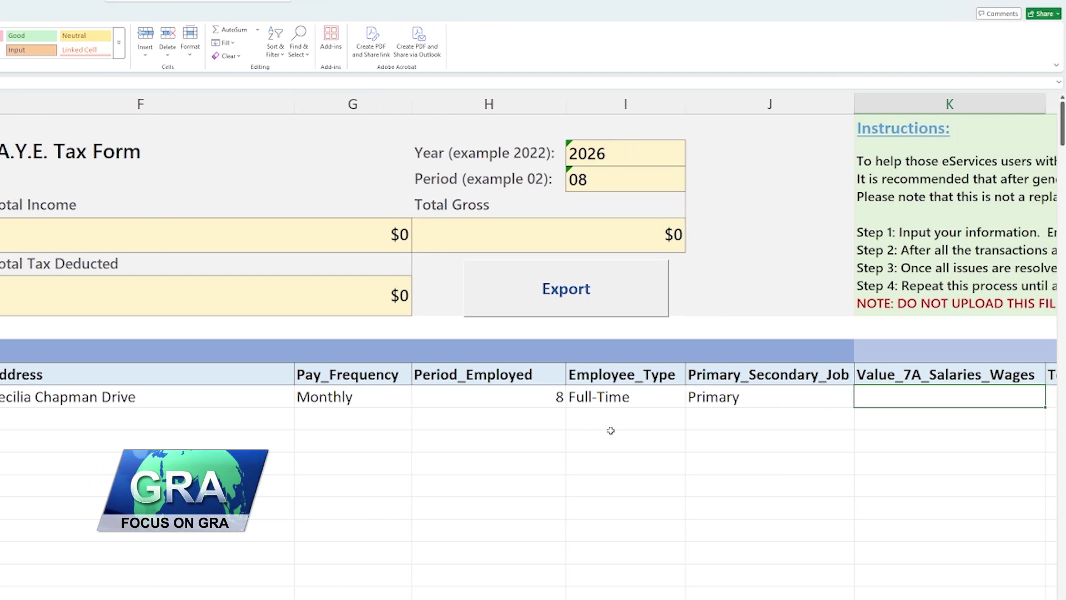
- Enter salary 375325, zero overtime and deductions, and adjusted salary 375325 in row 11
type("37")
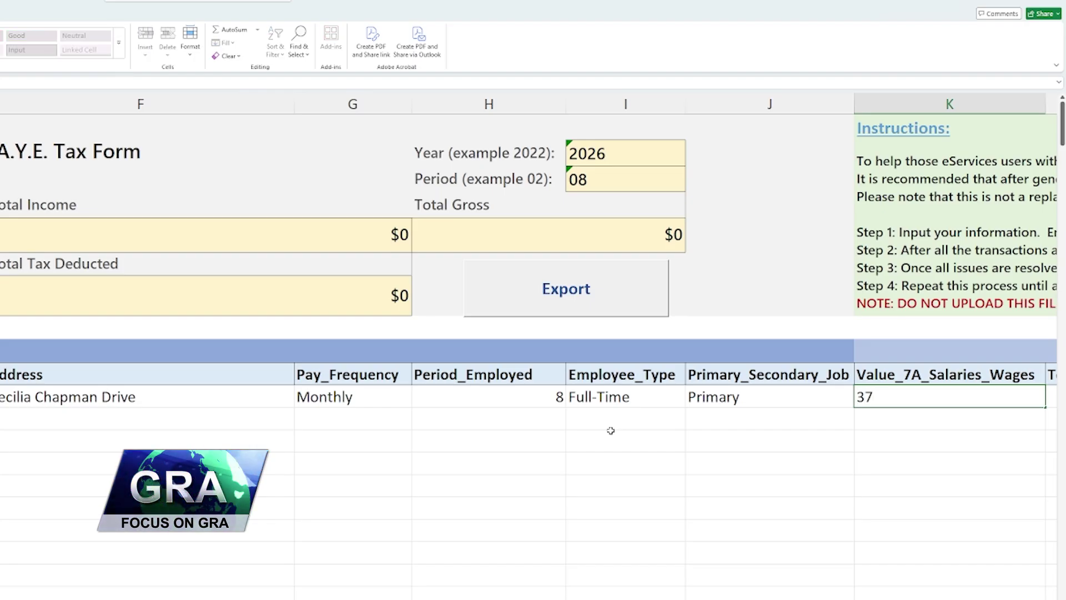
type("5325")
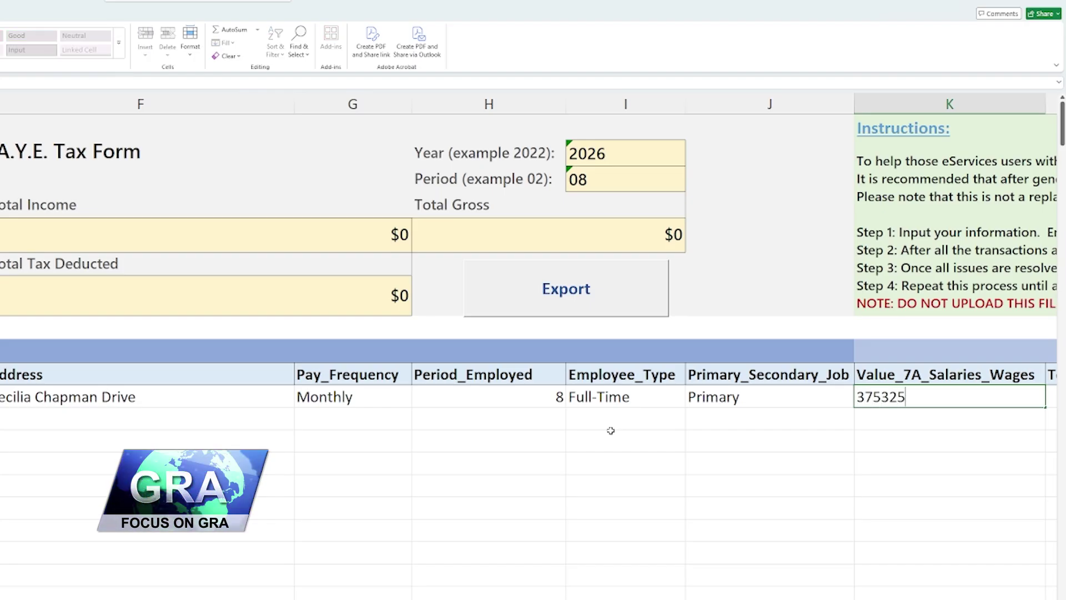
key("Tab")
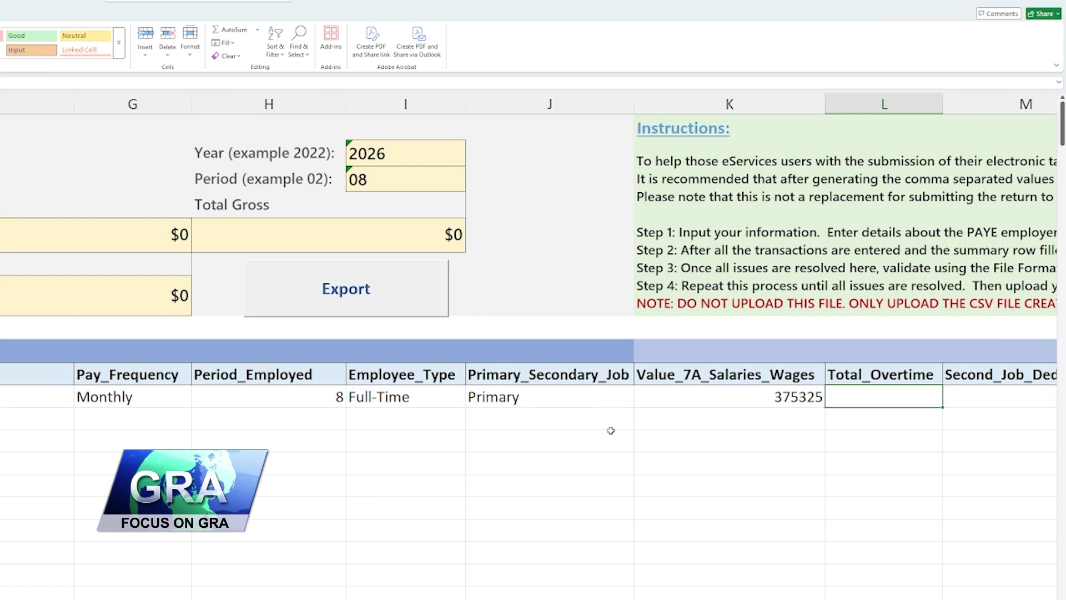
type("0")
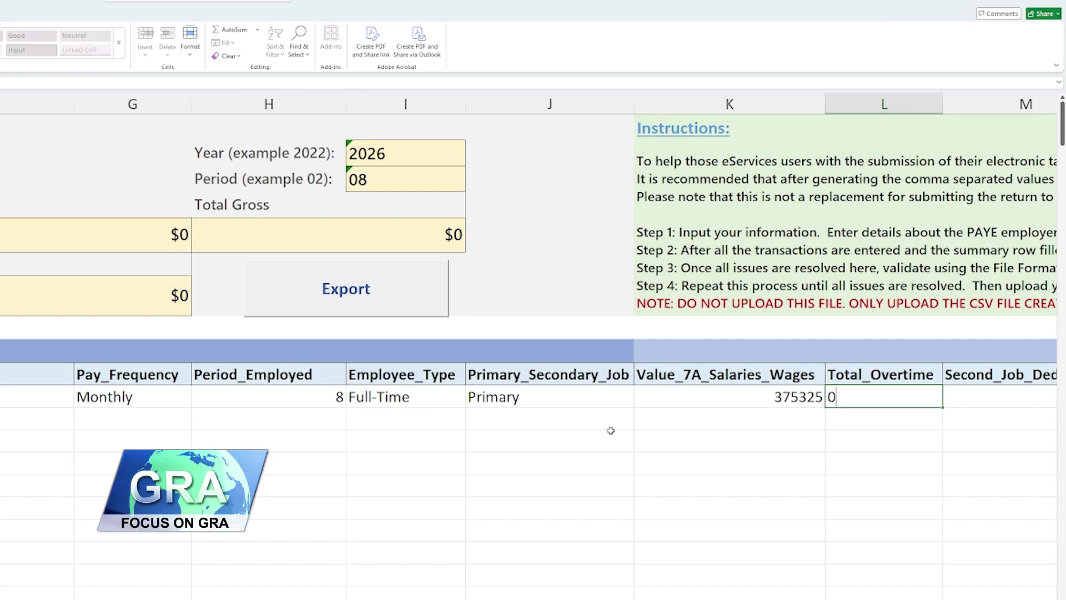
key("Tab")
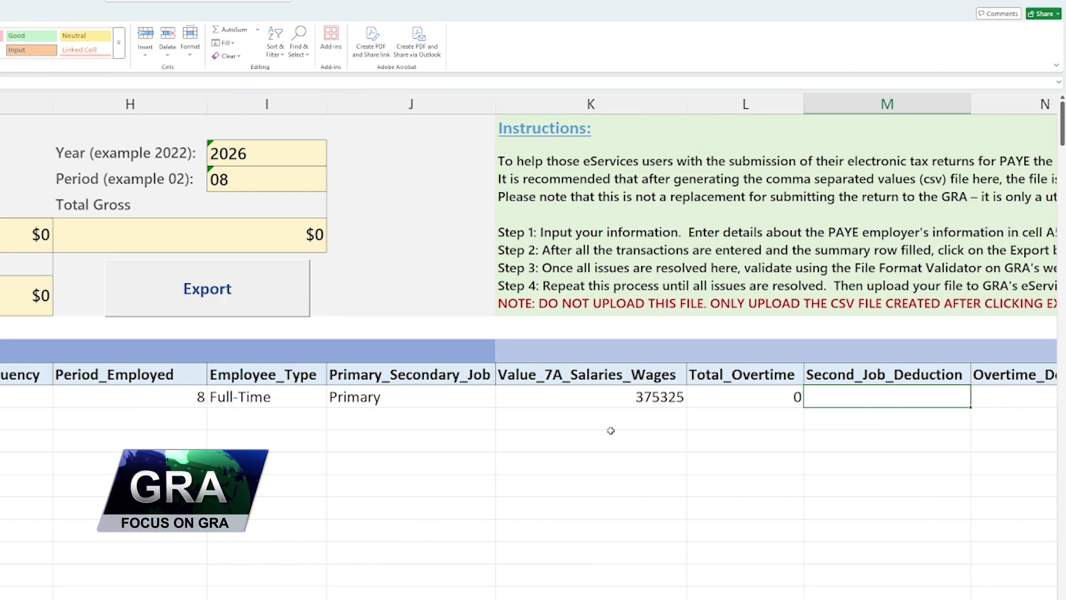
type("0")
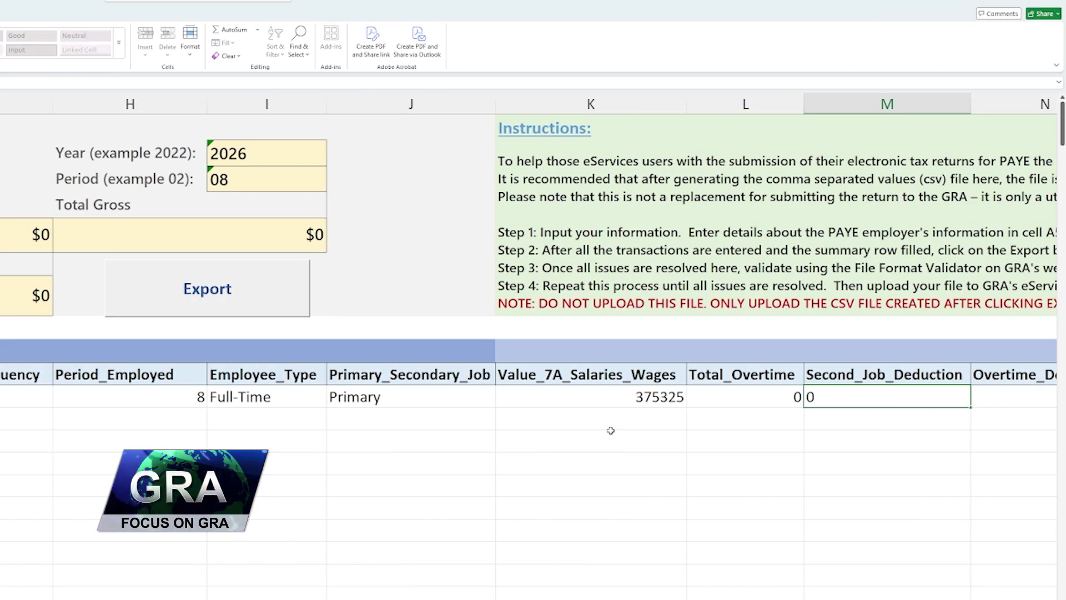
key("Tab")
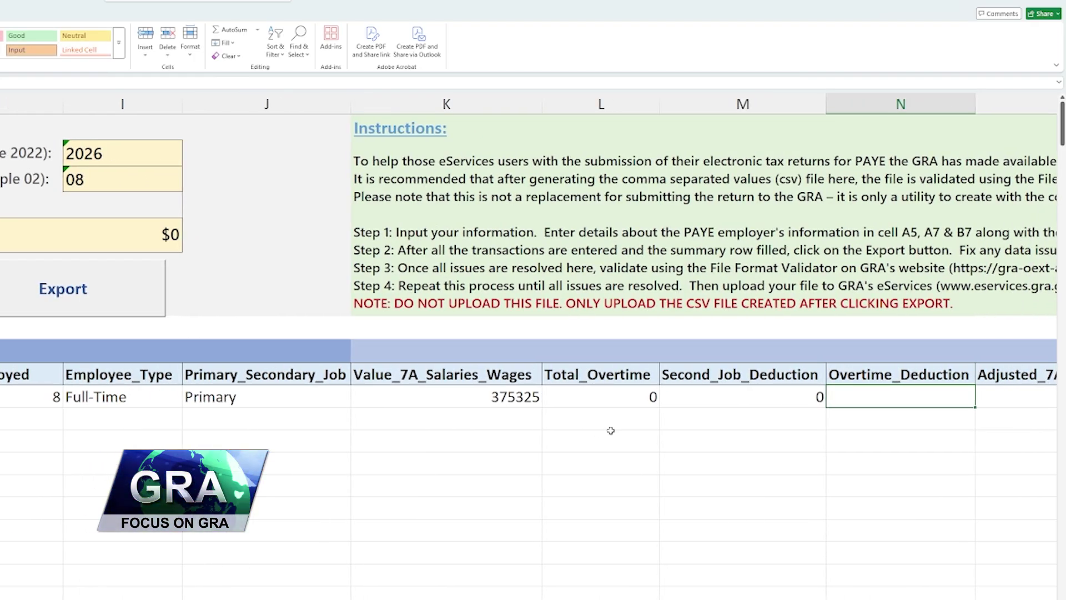
type("0")
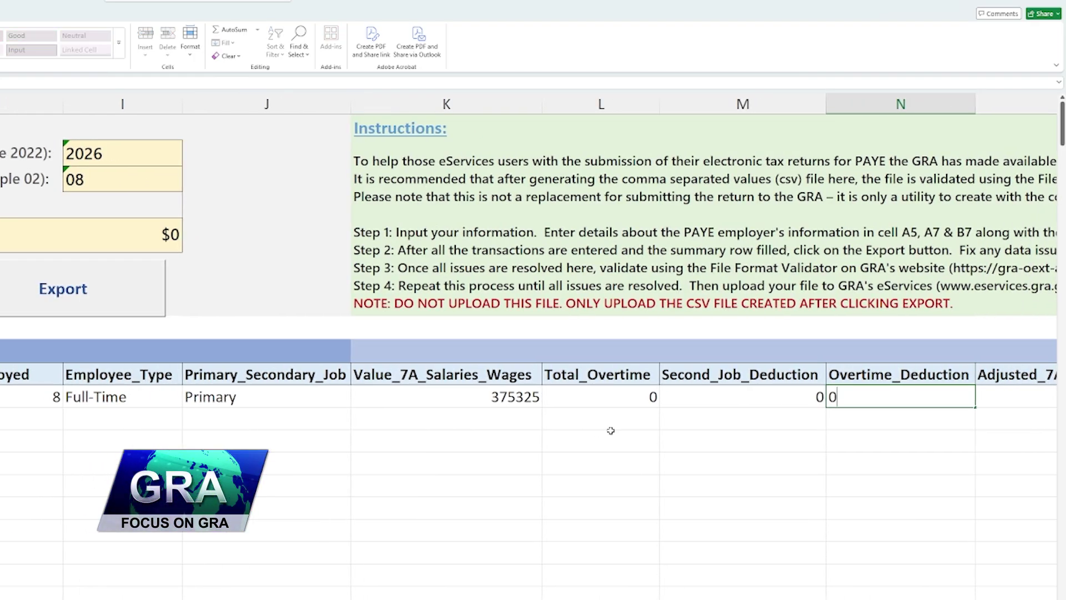
key("Tab")
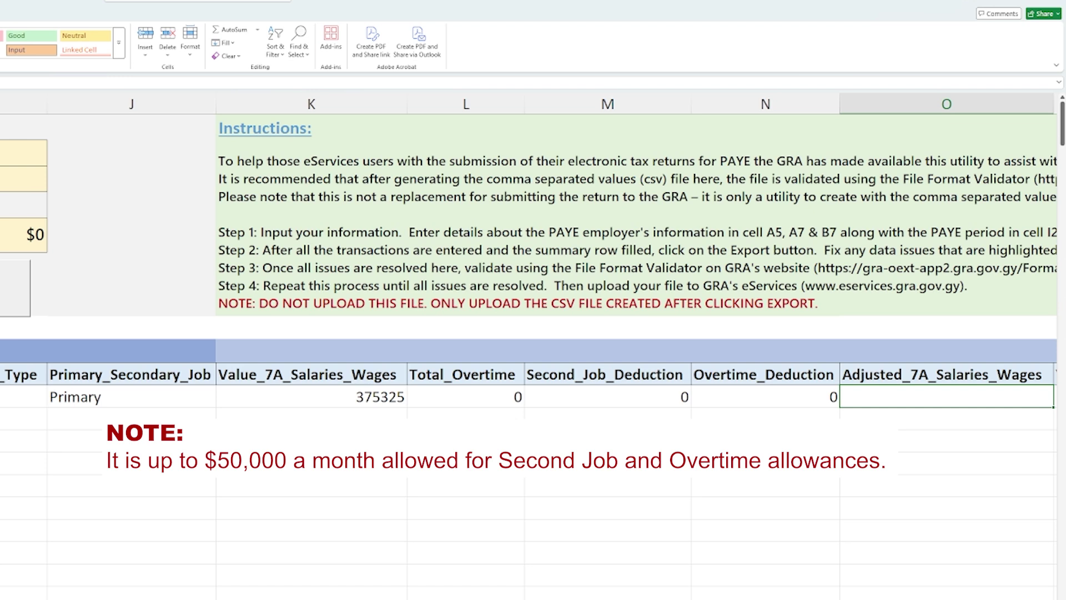
type("37")
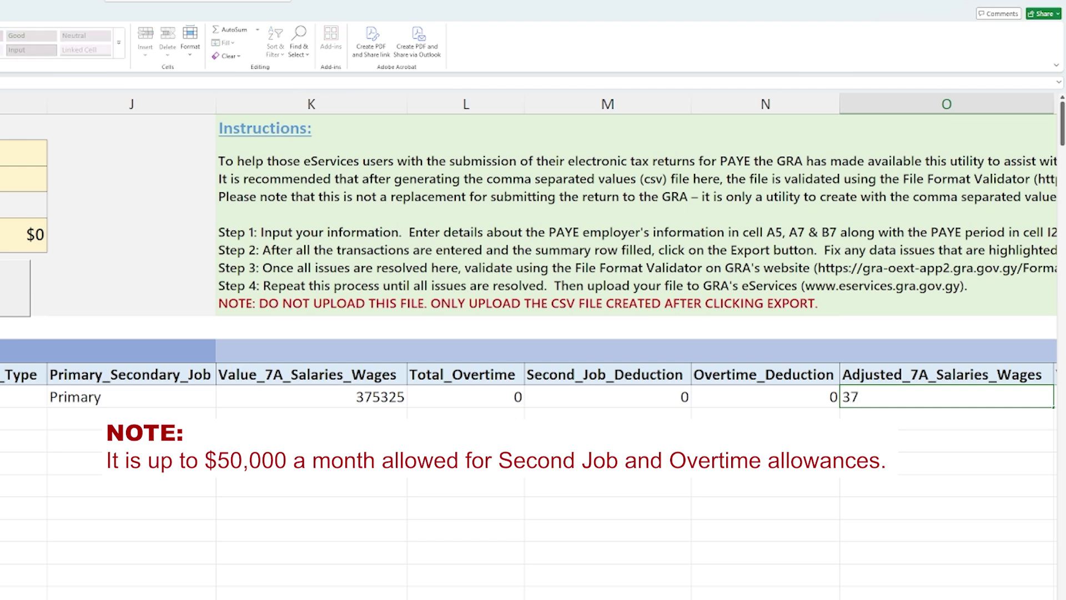
type("532")
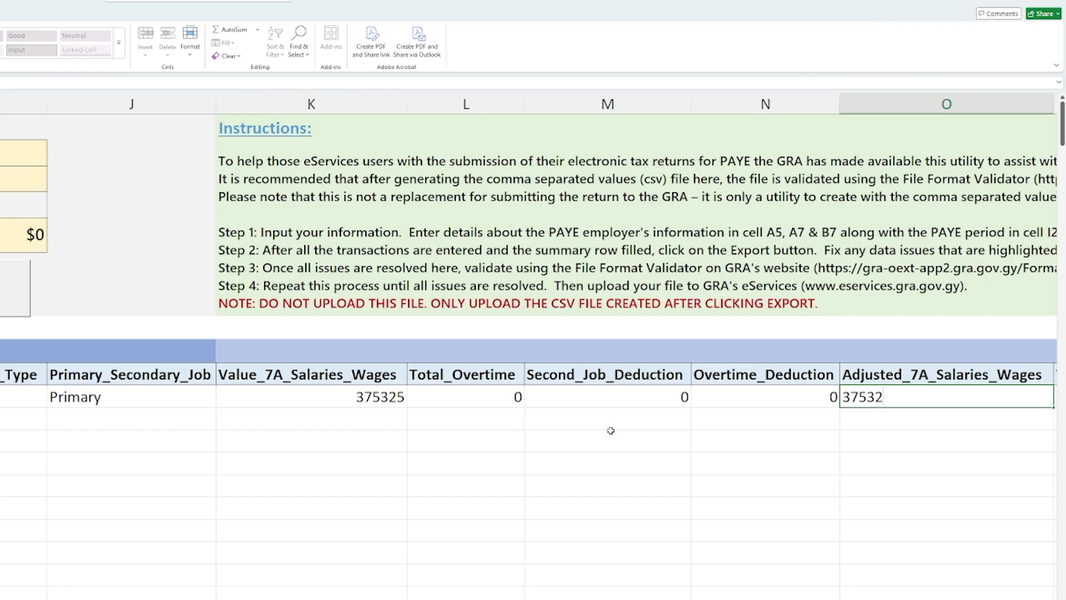
type("5")
key("Tab")
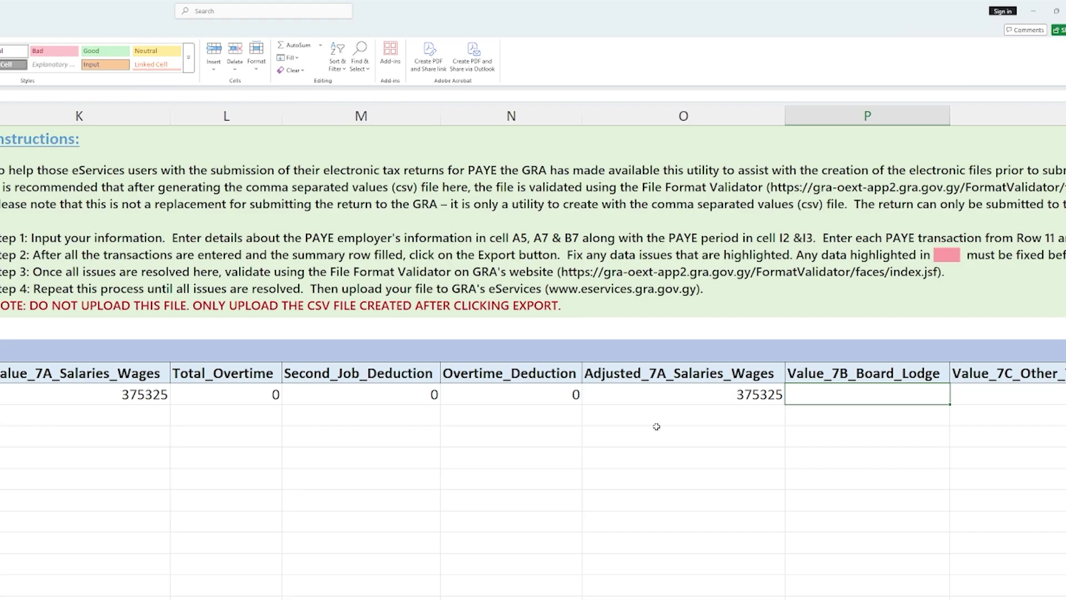
- Enter 0 for board and lodge and both allowance columns, and Total_Income 375325
type("0")
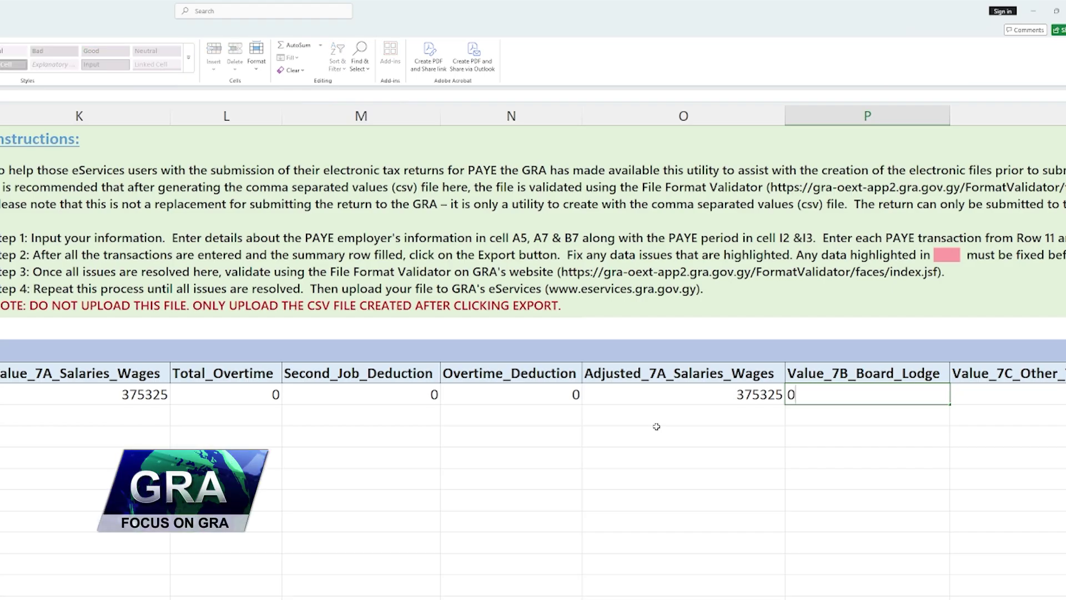
key("Tab")
type("0")
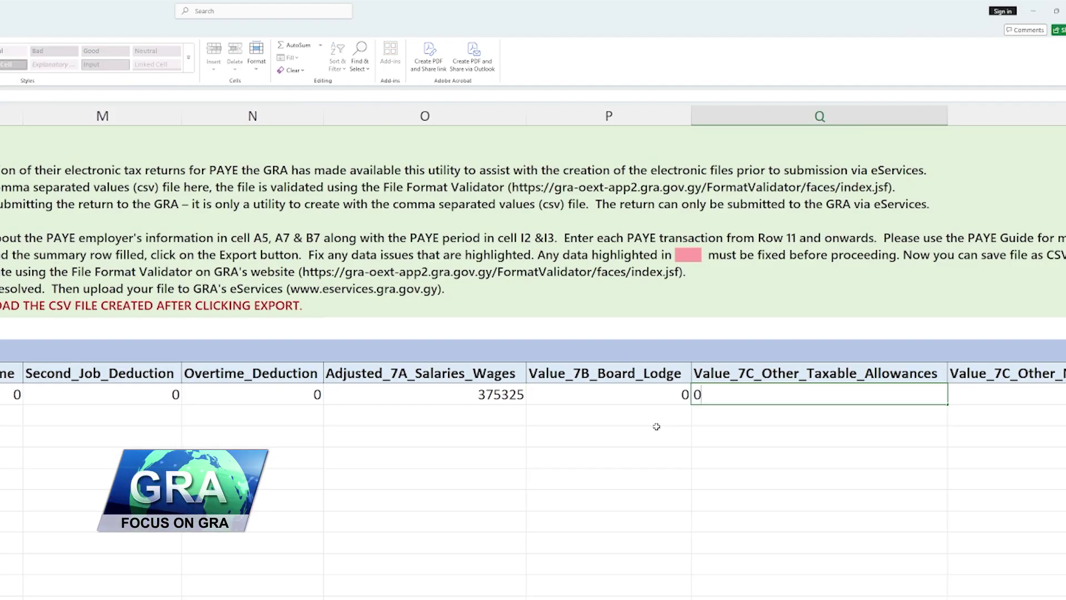
key("Tab")
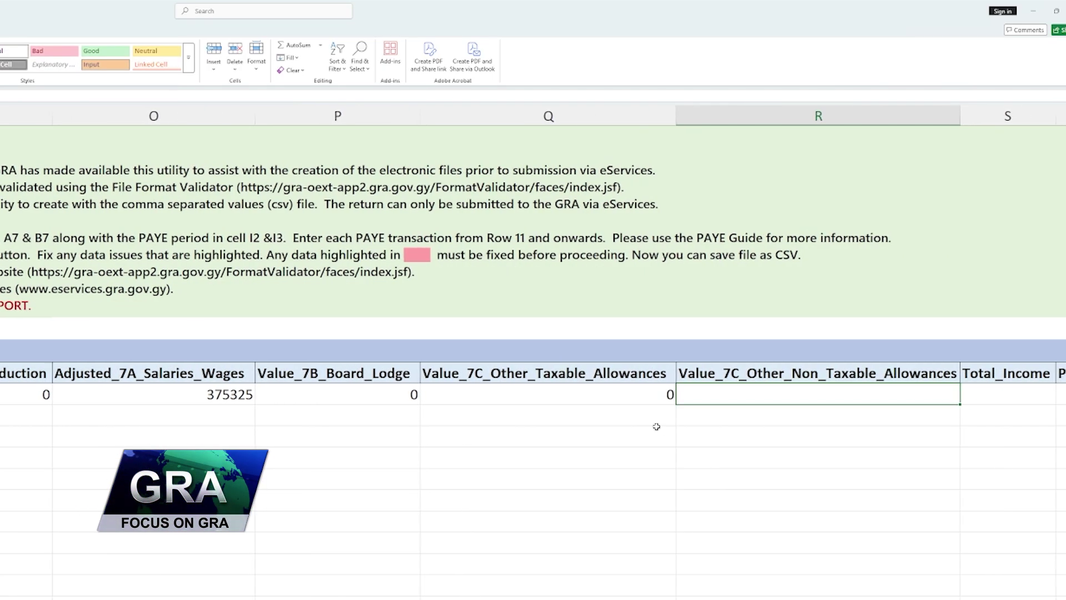
type("0")
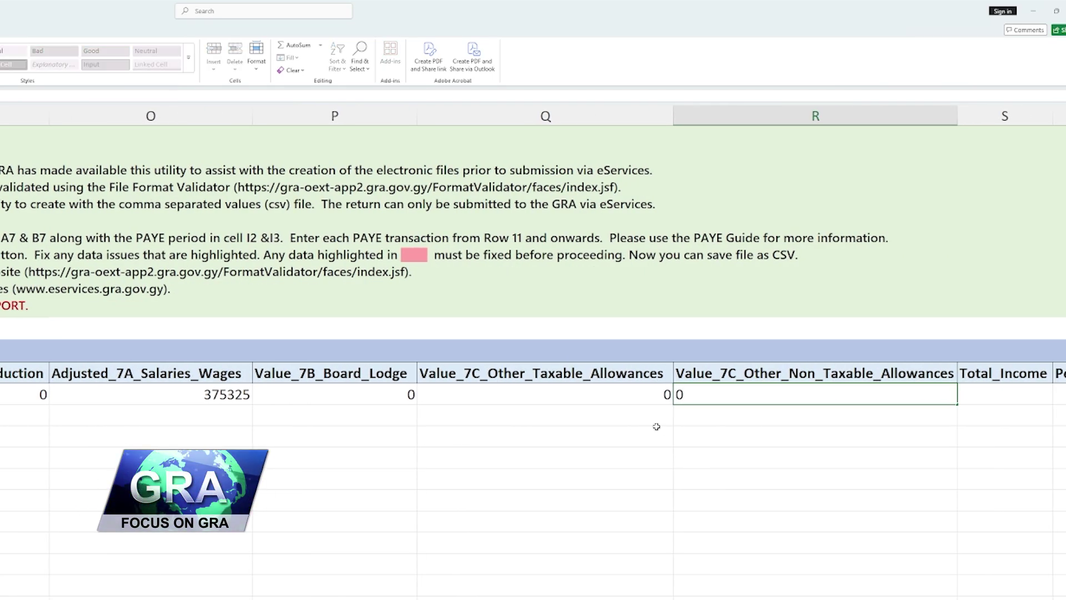
key("Tab")
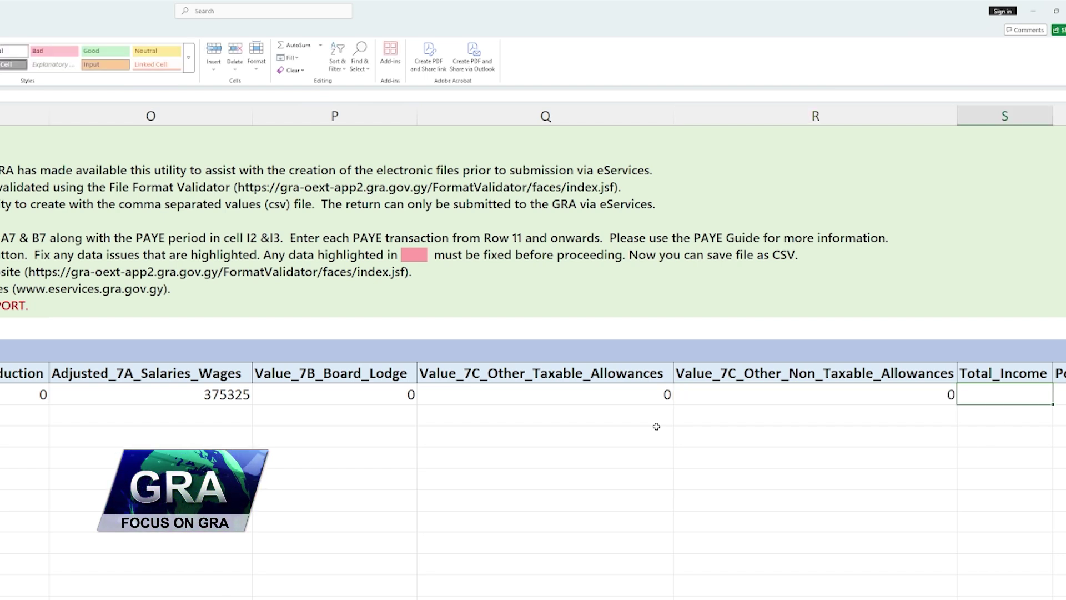
type("3")
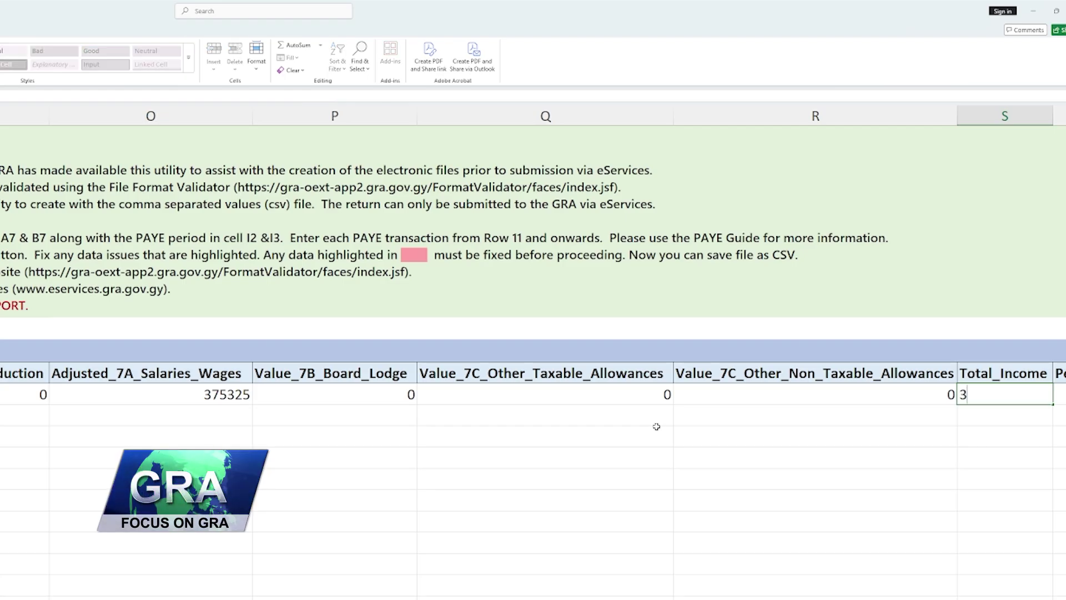
type("75325")
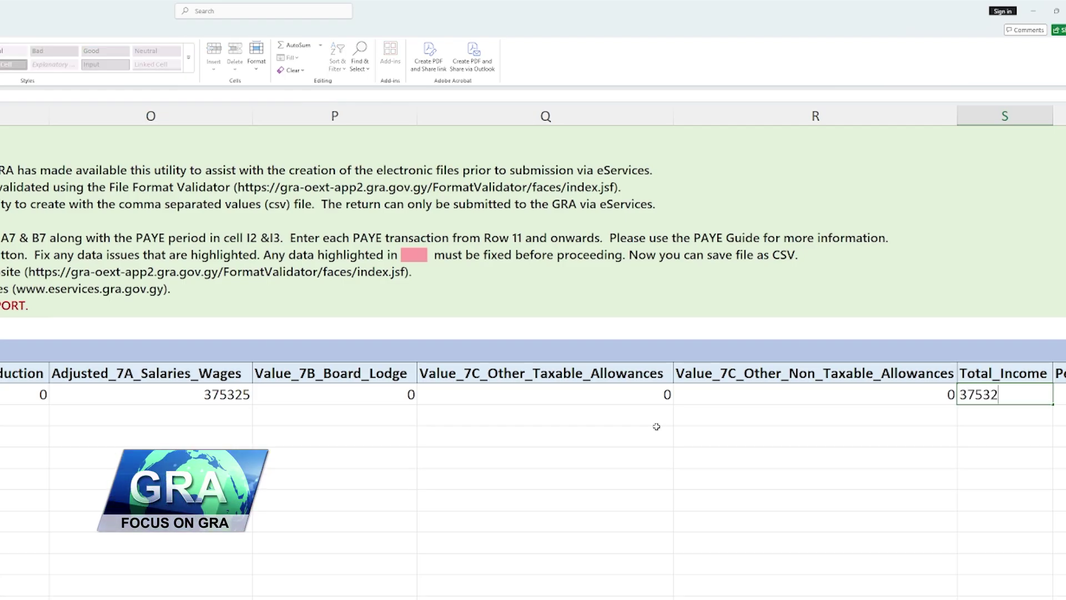
key("Tab")
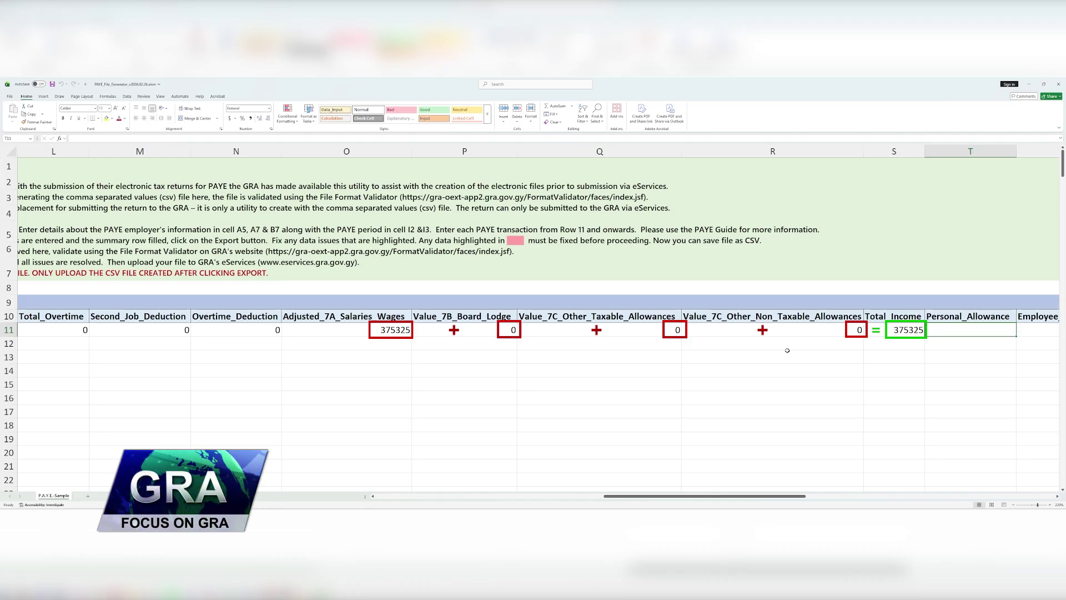
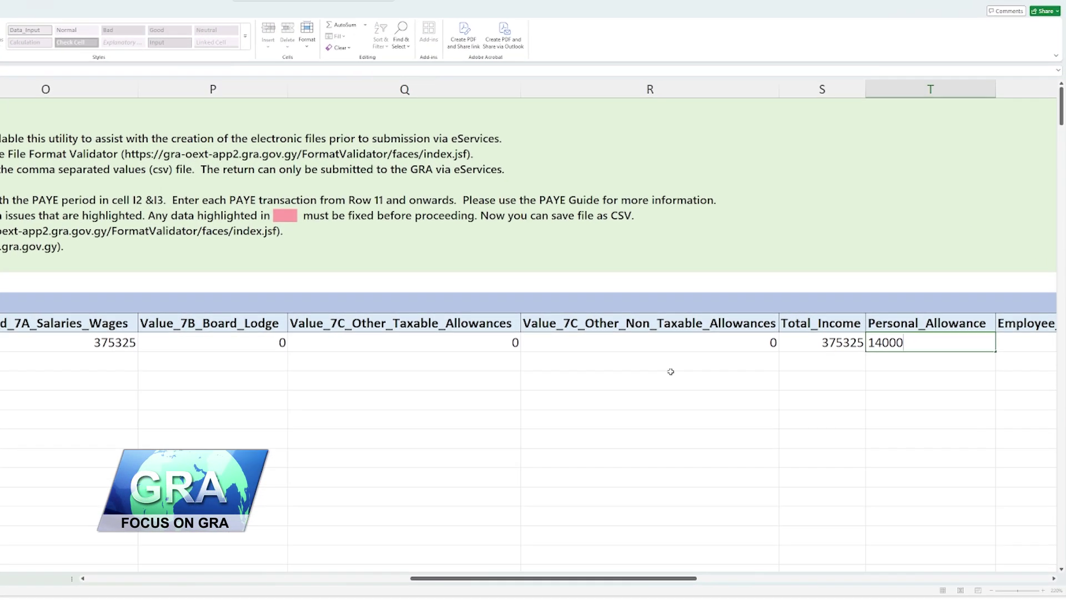
- Enter personal allowance 14000, NIS 15680, zero medical and children deductions, and total 155680
key("Tab")
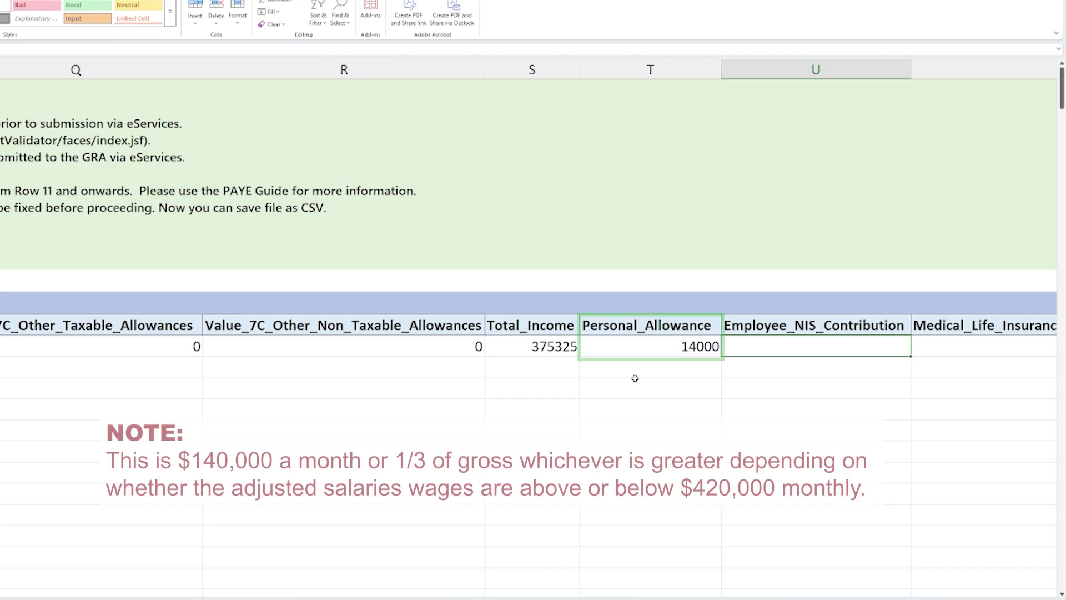
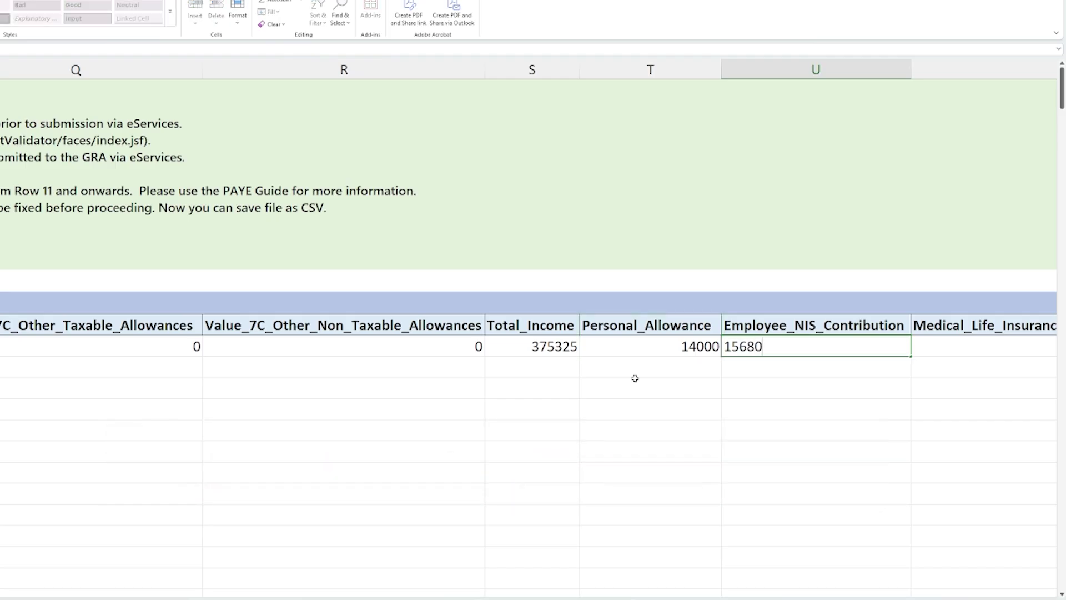
key("Tab")
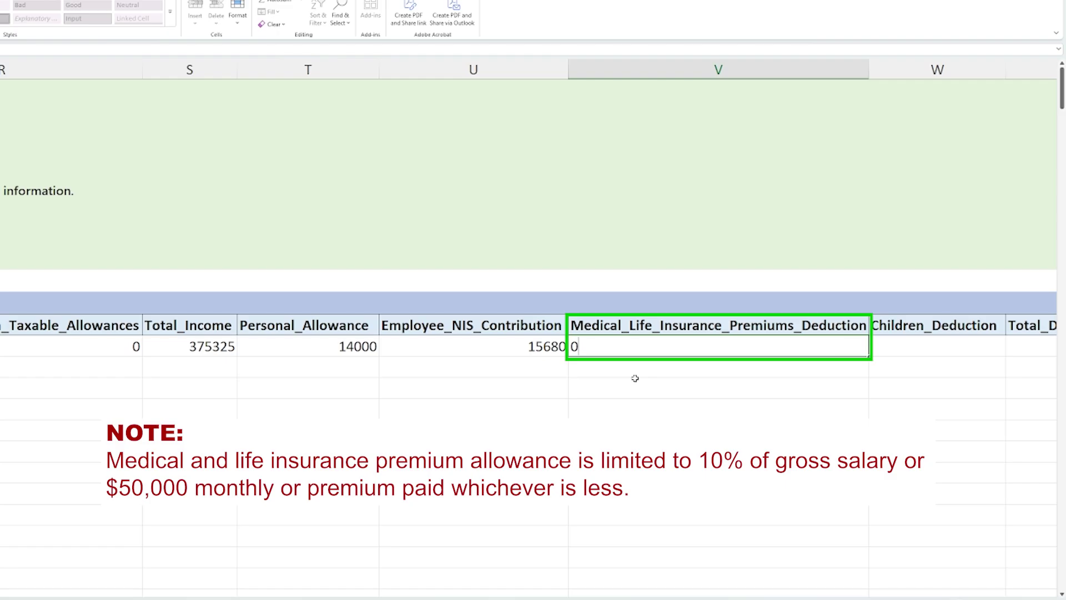
key("Tab")
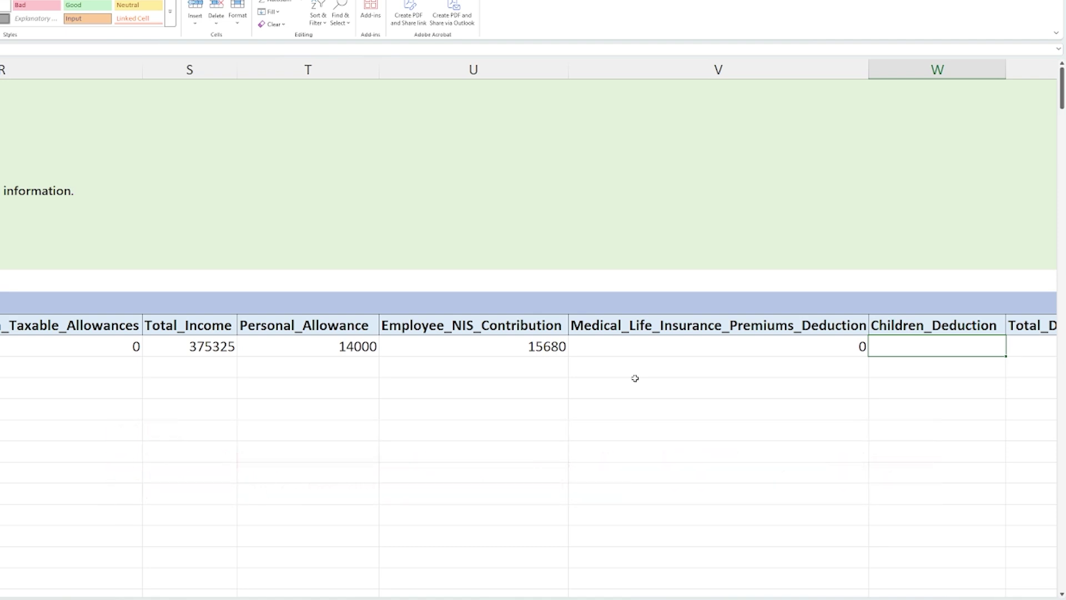
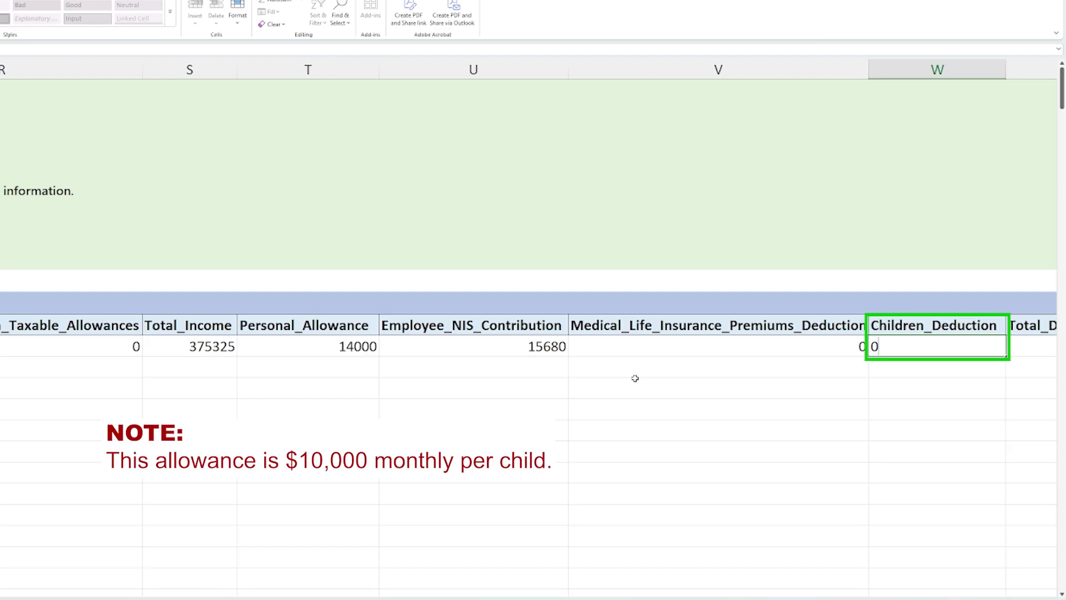
key("Tab")
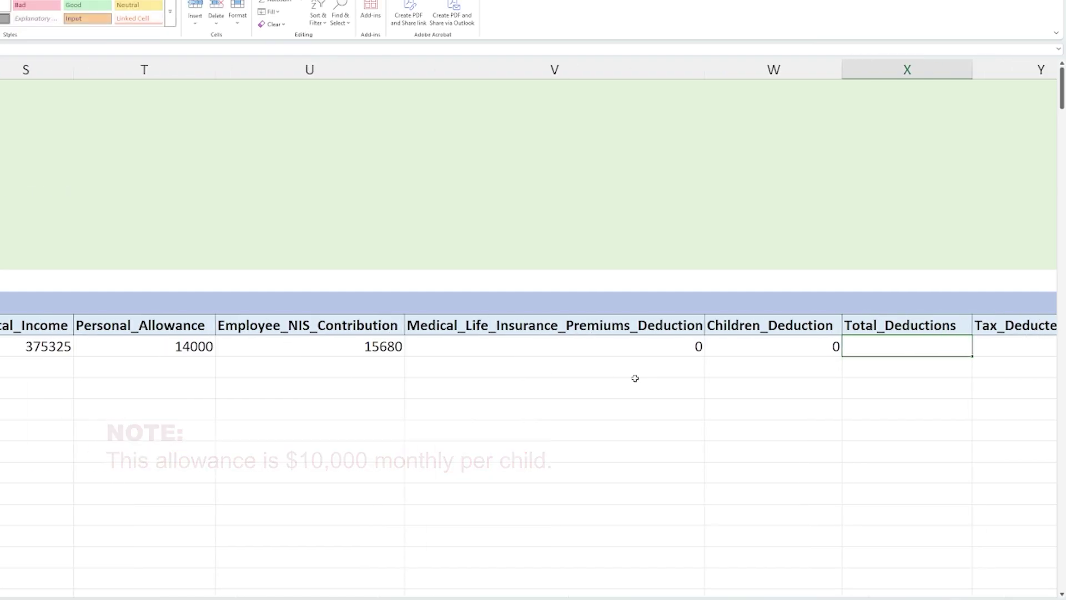
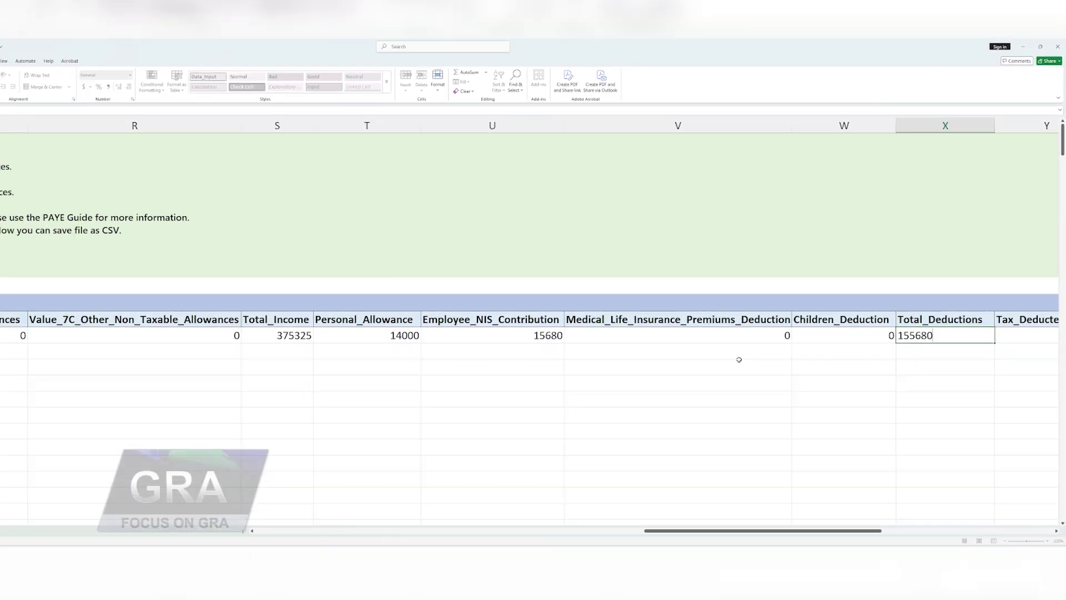
key("Tab")
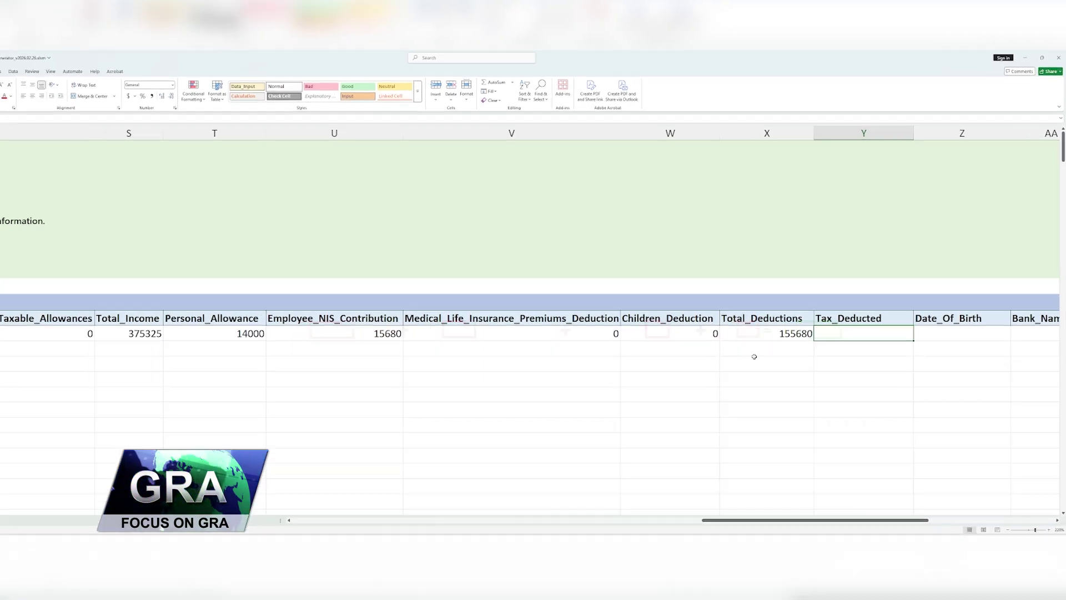
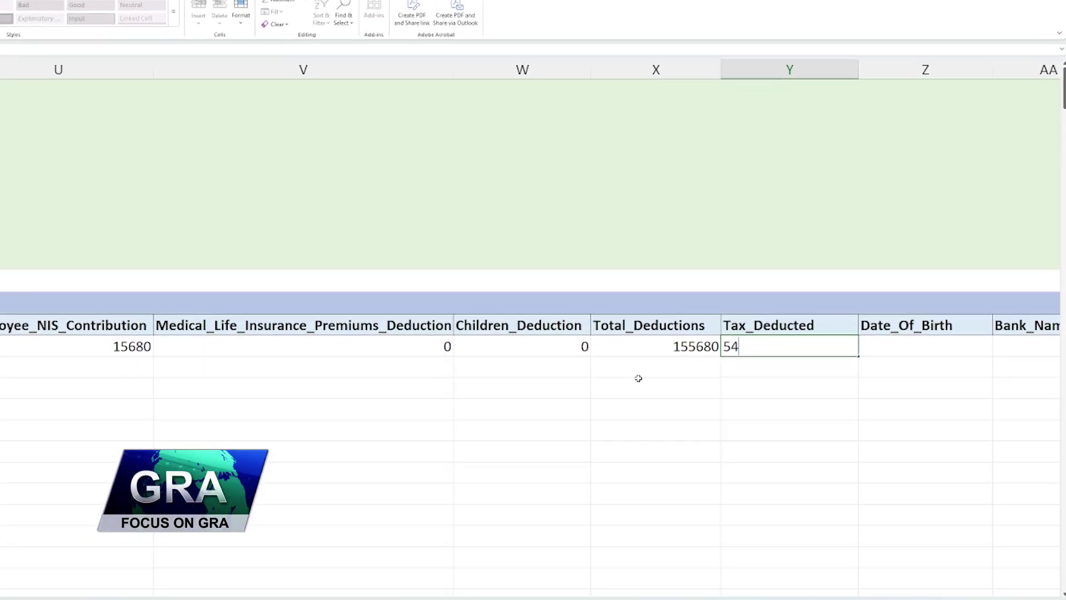
key("Tab")
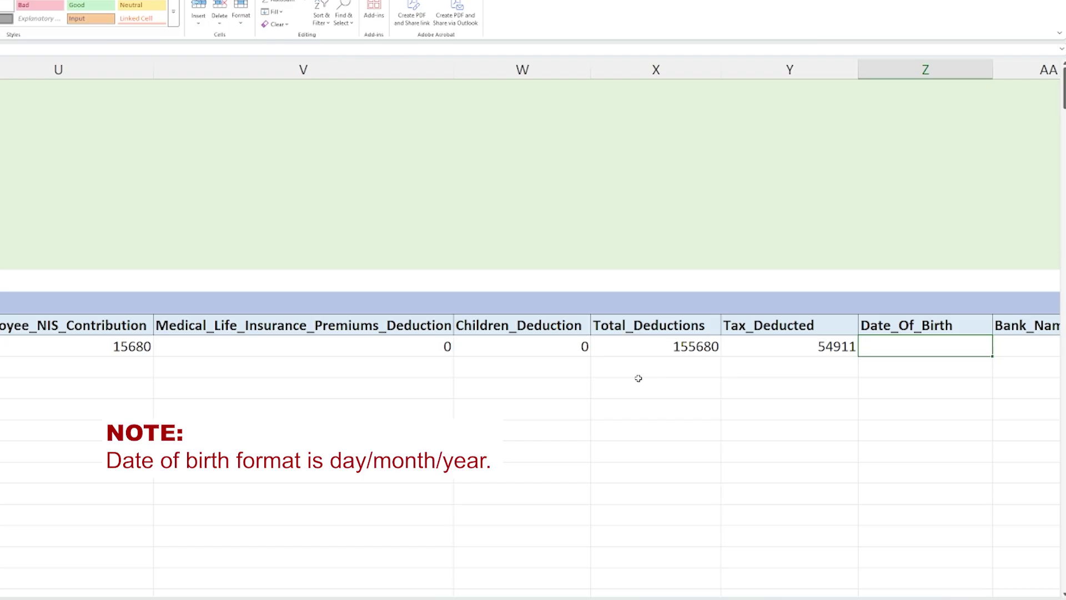
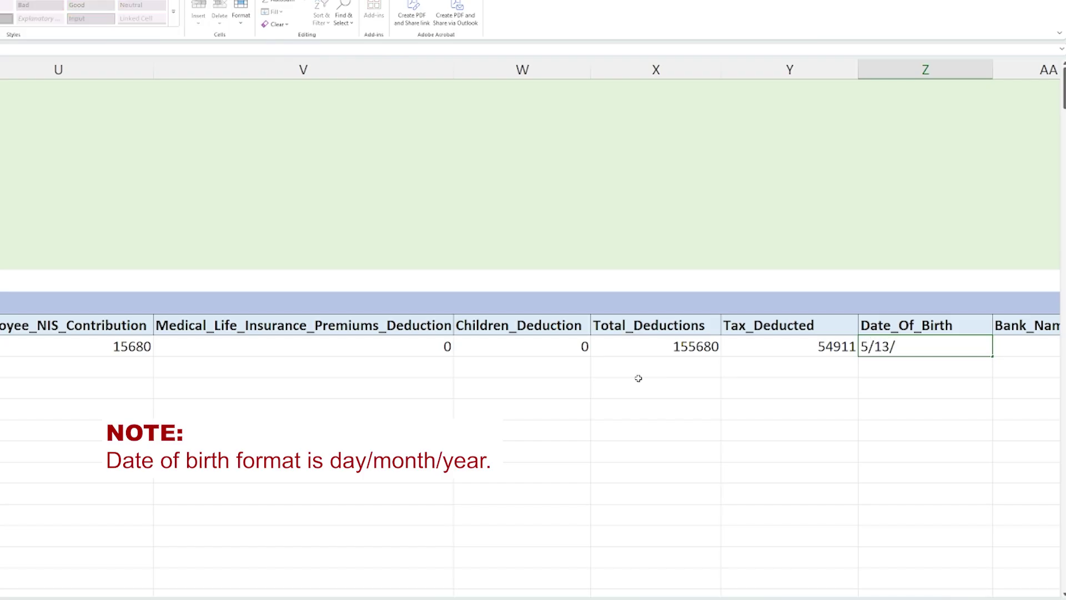
key("Tab")
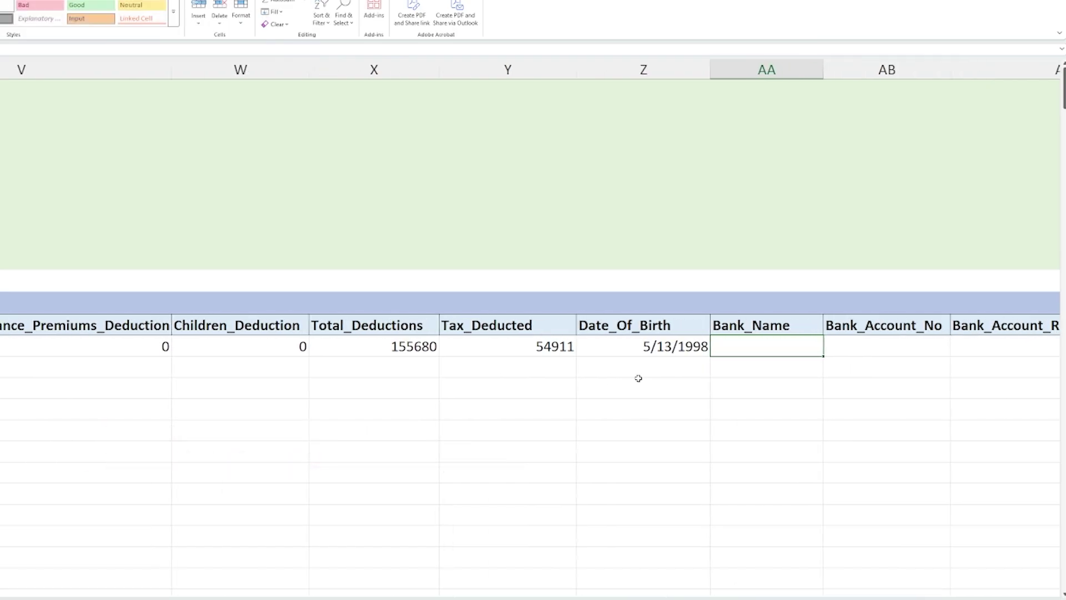
key("Tab")
key("Tab")
key("Tab")
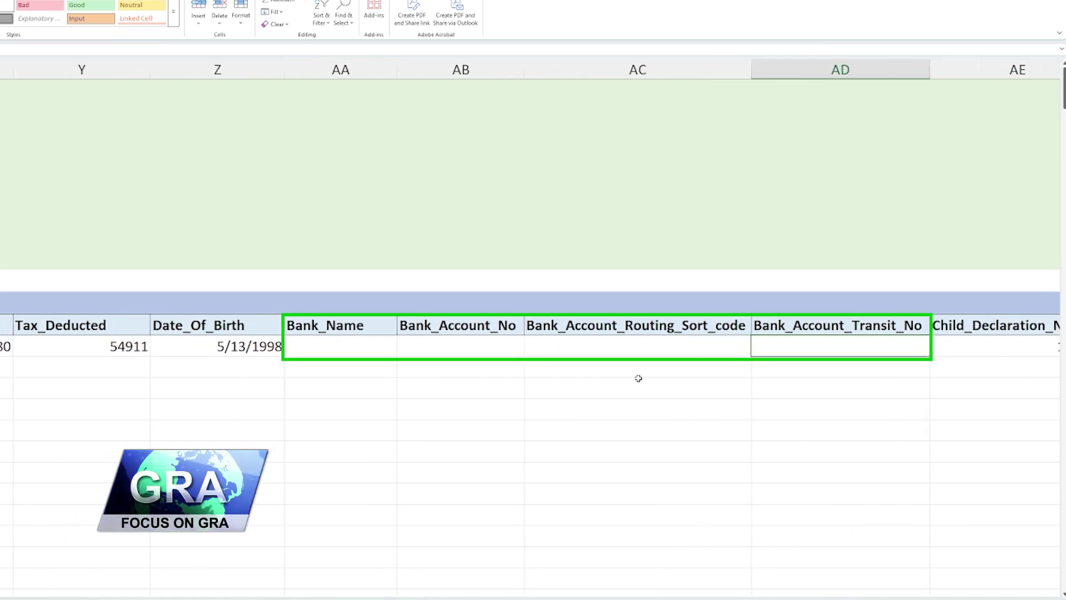
key("Tab")
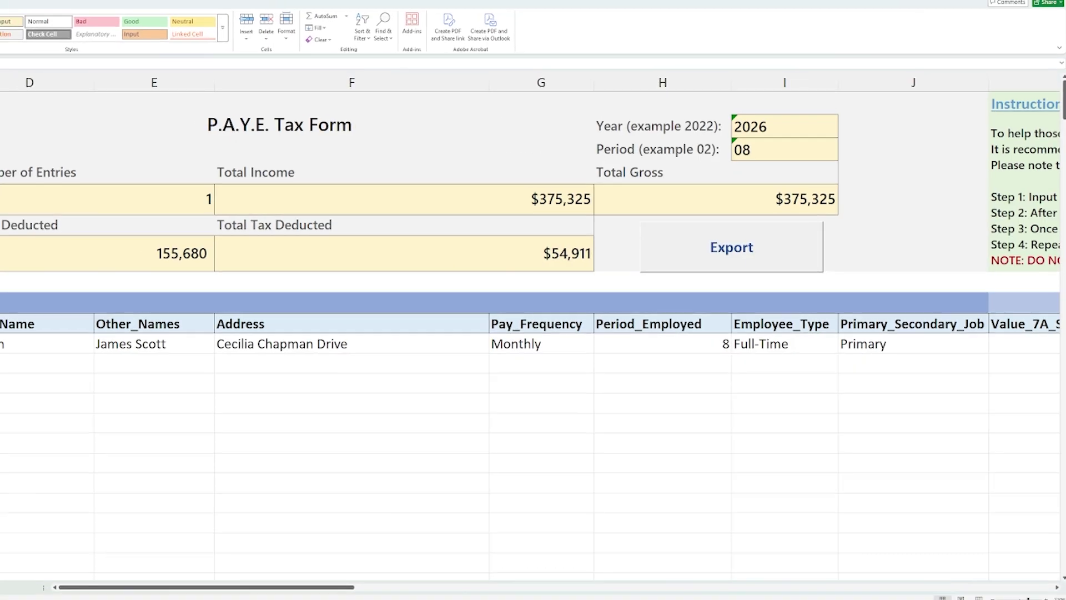
- Enter the second employee's first, last and other names and address in row 12
key("Tab")
key("Tab")
type("Jamela")
key("Tab")
key("Tab")
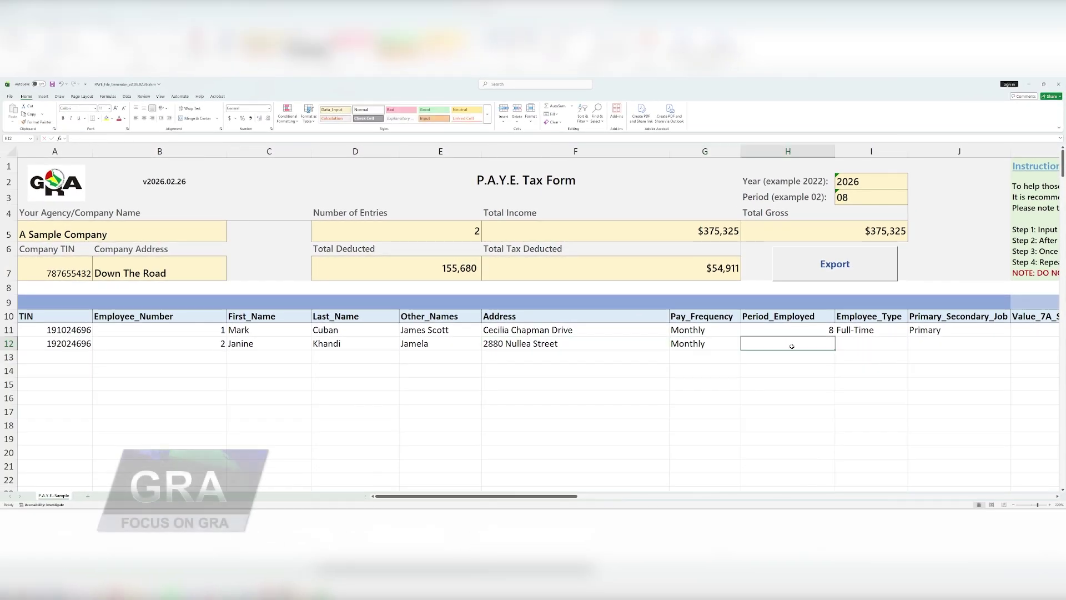
left_click(920, 353)
- Fill row 12's amounts 114286, 3056, 0 and 71, and birth date 1/12/1984
key("Tab")
type("114286")
key("Tab")
type("3056")
key("Tab")
type("0")
key("Tab")
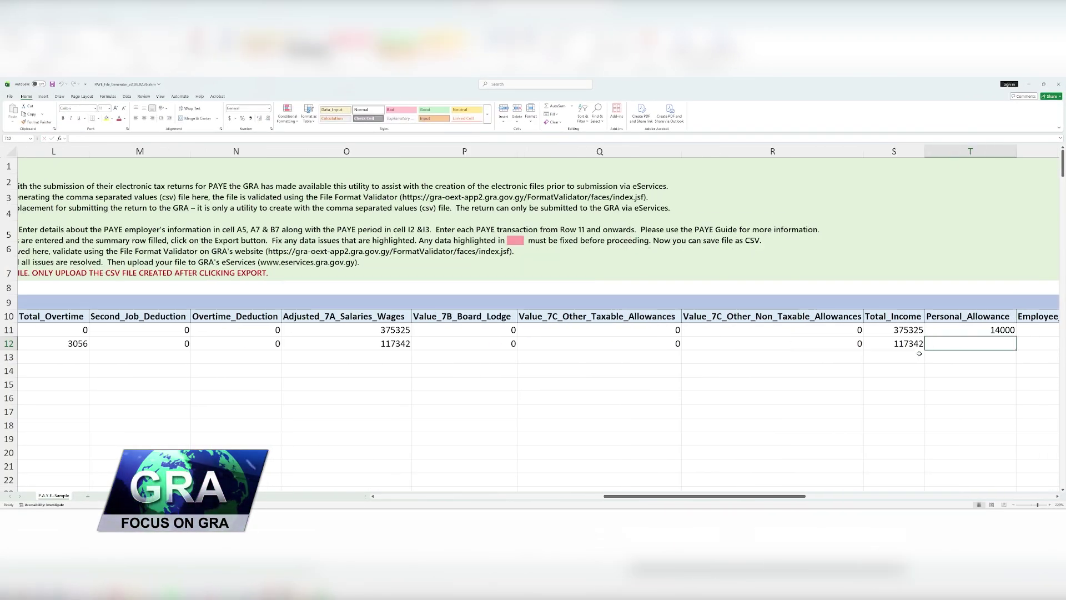
type("71")
key("Tab")
type("1/12/1984")
key("Return")
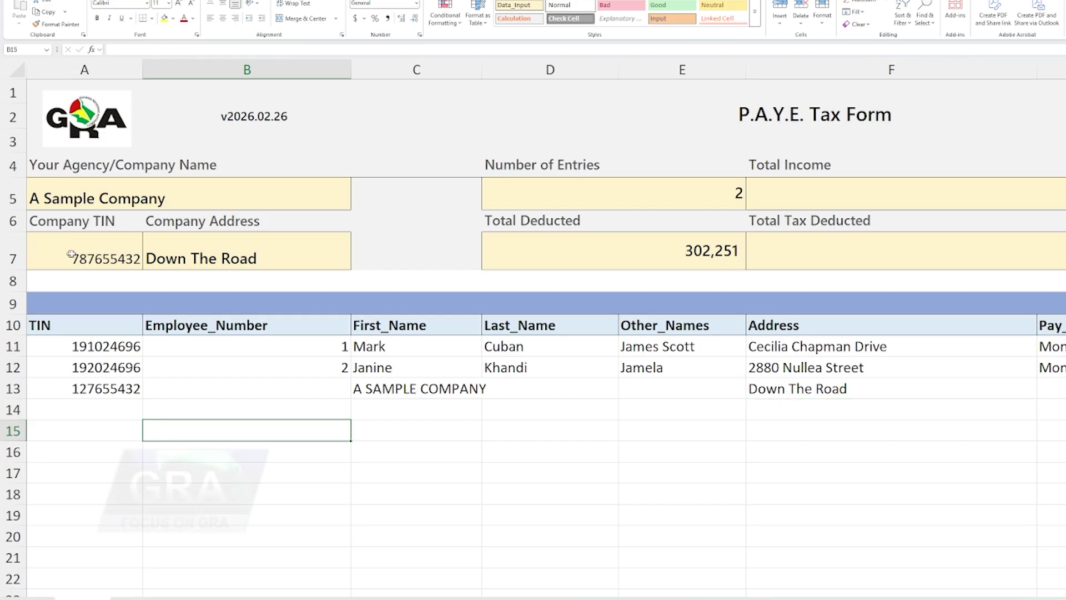
- Enter the period 08/2026 in cell E13 of the summary row
left_click(697, 390)
type("08")
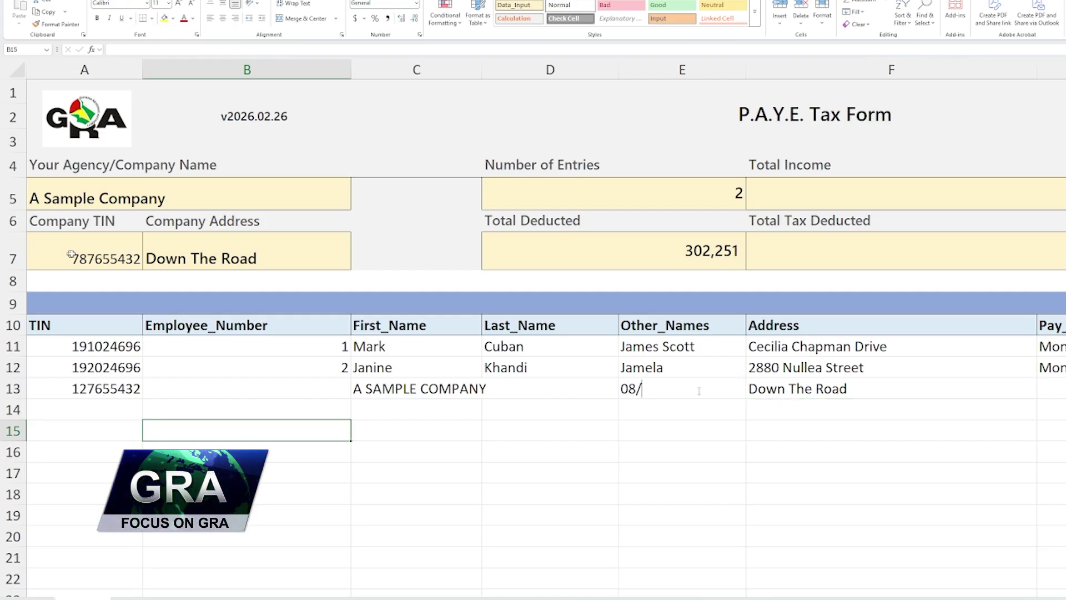
type("/2026")
key("Return")
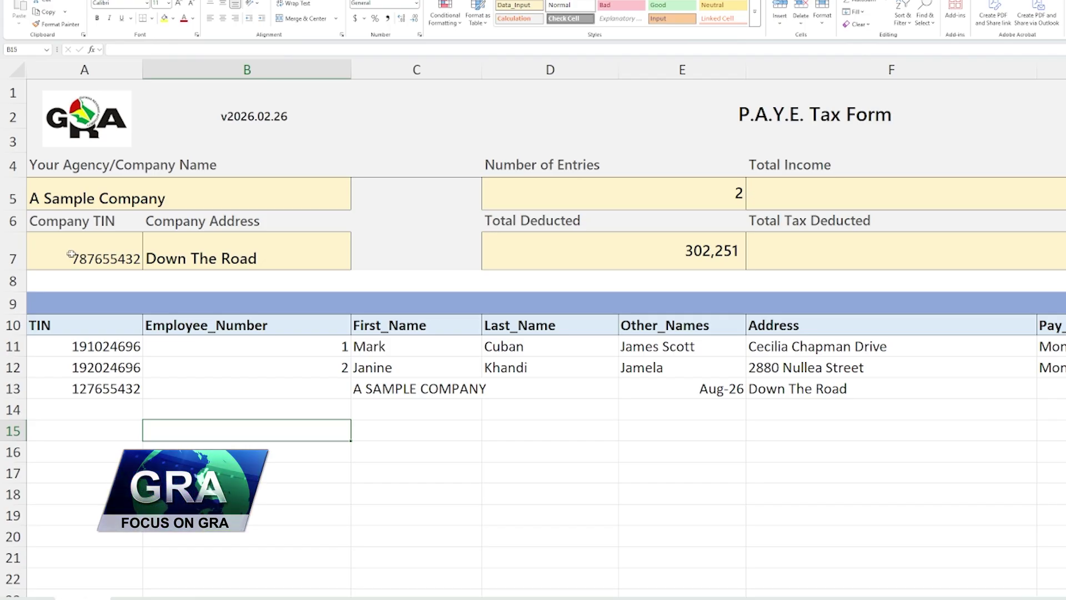
key("Right")
key("Right")
key("Right")
key("Right")
scroll(546, 323, "right", 5)
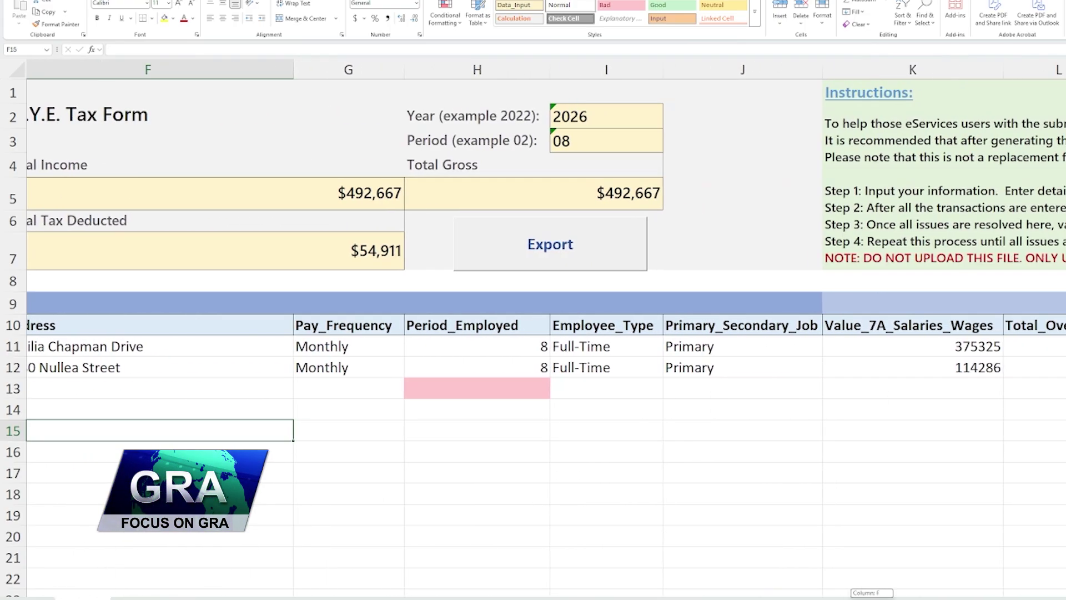
scroll(873, 493, "right", 1)
- Enter total wages 489611 in K13 and overtime total 3056 in L13
left_click(757, 390)
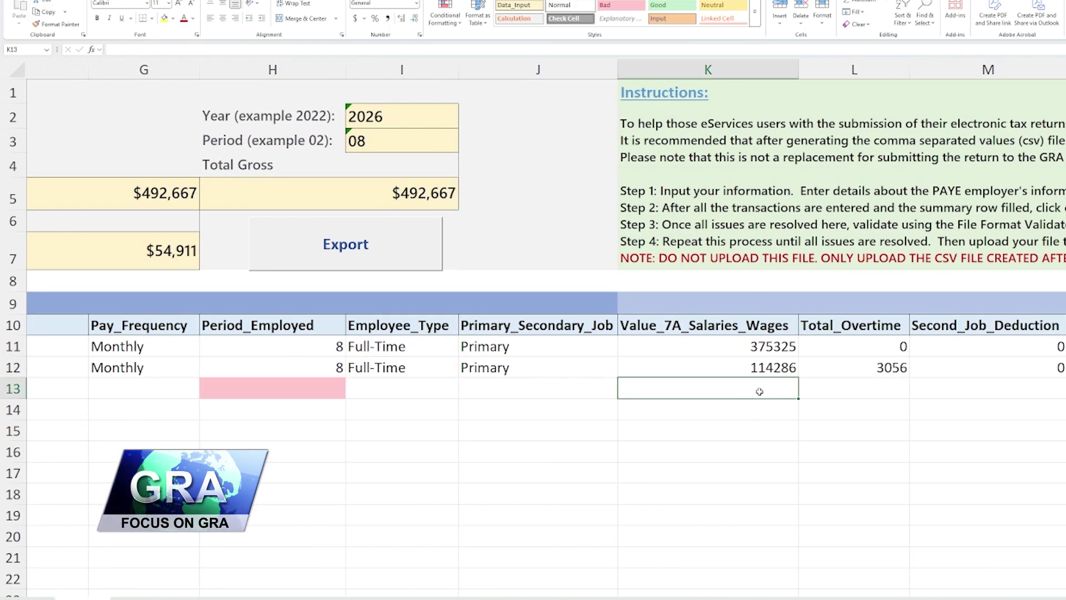
type("489611")
key("Tab")
type("3056")
key("Tab")
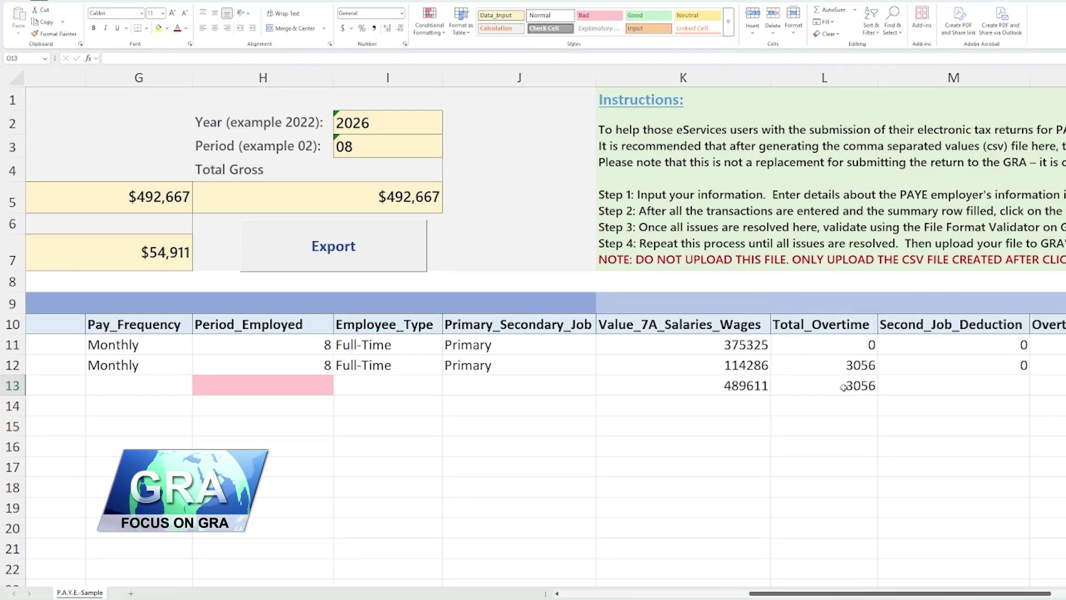
- Enter the remaining row 13 totals, 302251 deducted and 54911, in columns X and Y
scroll(759, 391, "right", 4)
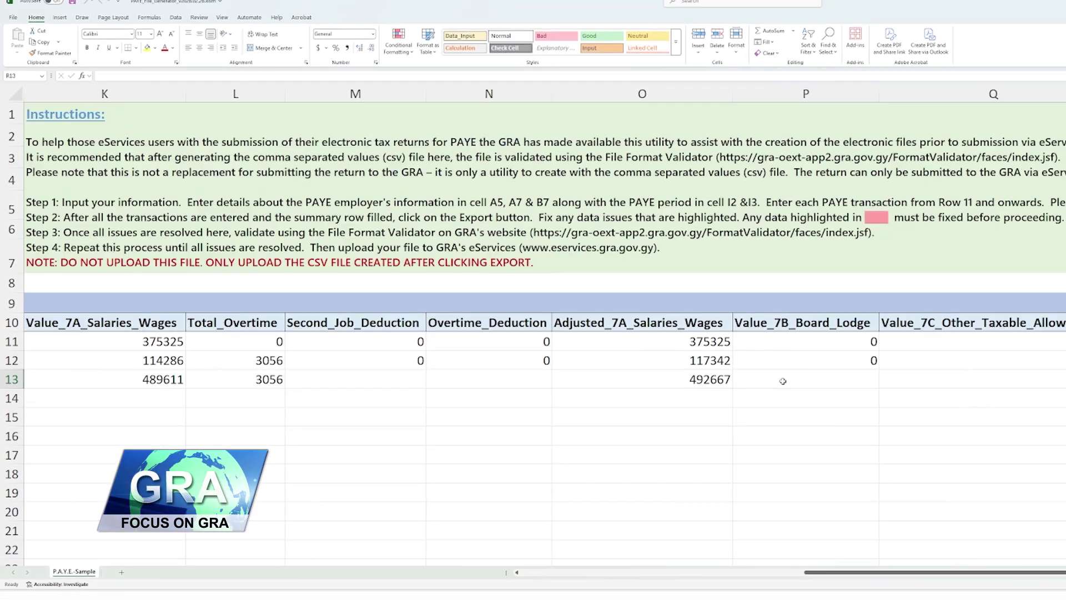
key("Right")
key("Right")
key("Right")
key("Right")
key("Right")
key("Right")
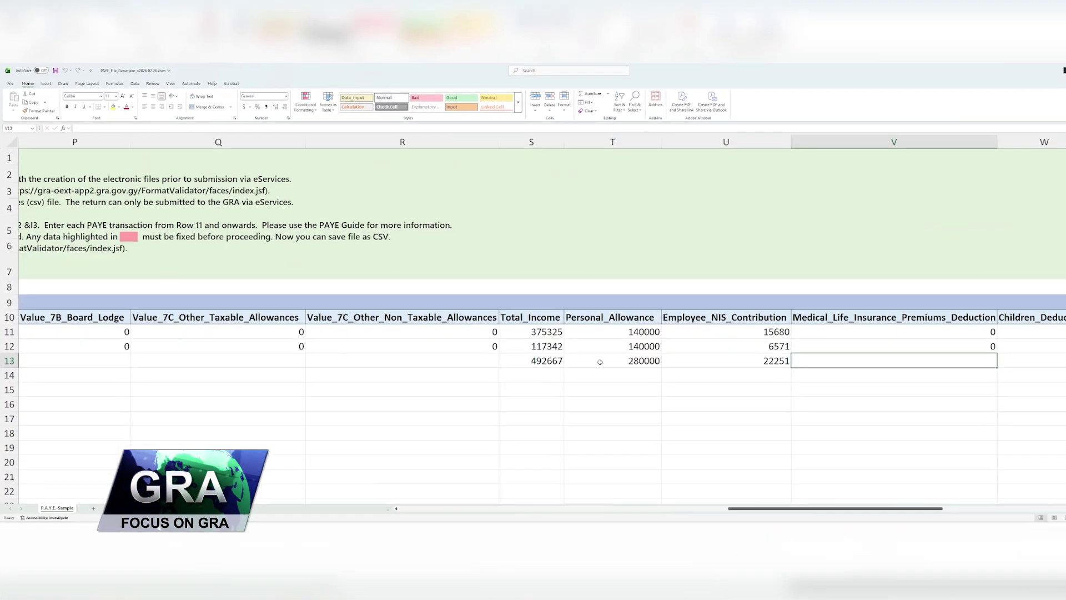
type("302251")
key("Tab")
type("54911")
key("Return")
left_click_drag(758, 495, 416, 506)
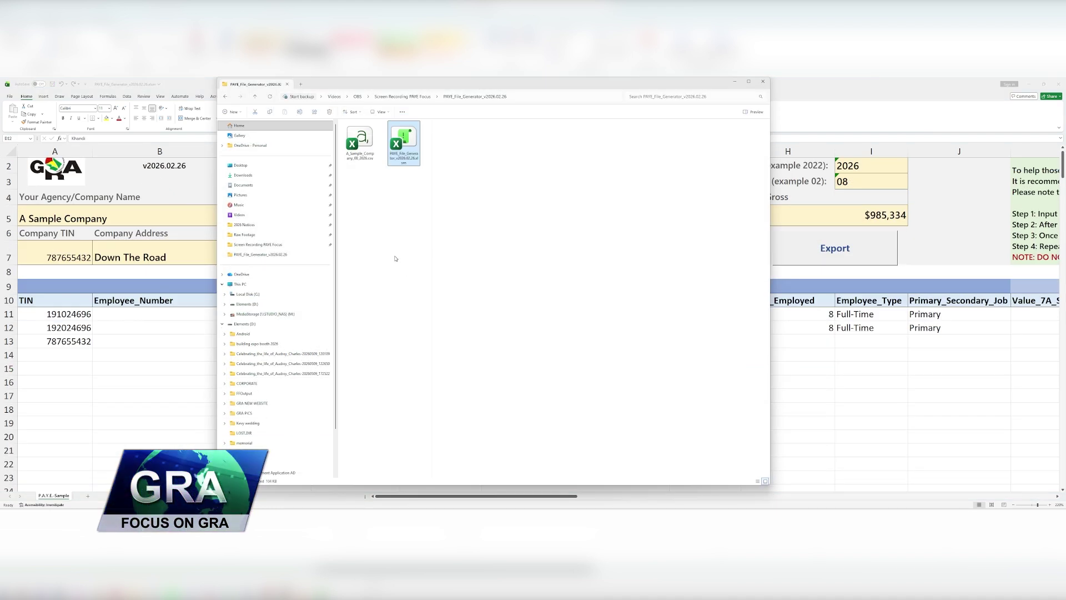
- Open A_Sample_Company_08_2026.csv from the export folder and scroll through its rows
left_click(395, 258)
double_click(360, 142)
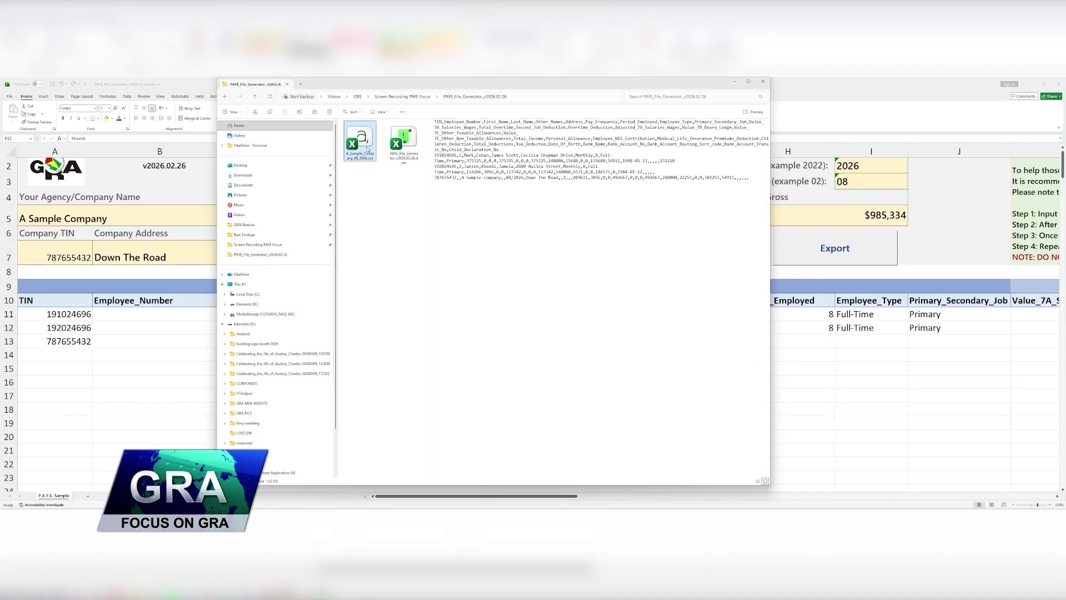
scroll(725, 348, "up", 3)
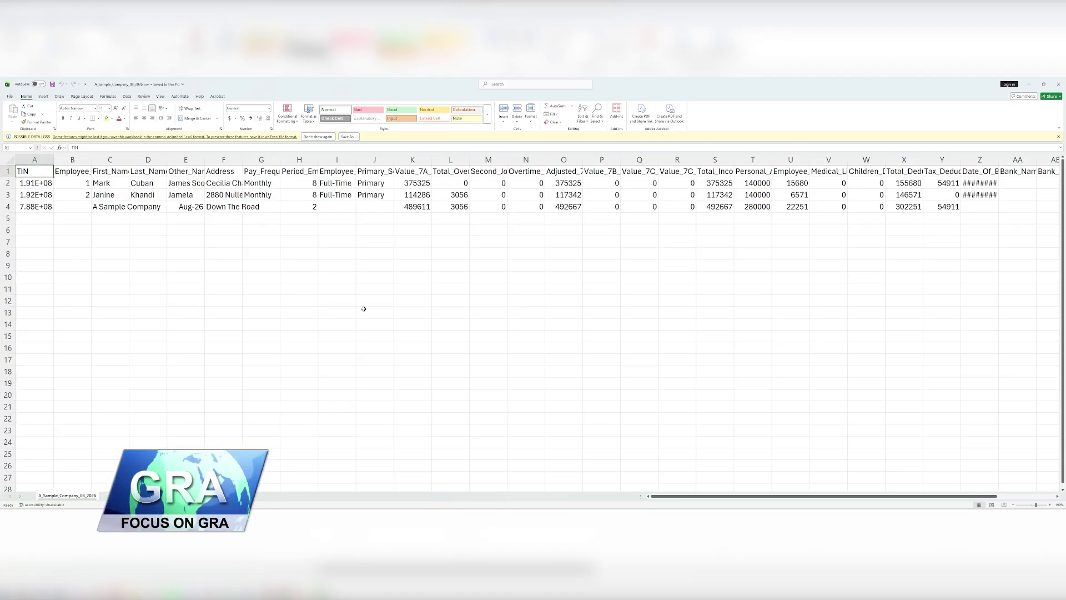
scroll(452, 316, "up", 3)
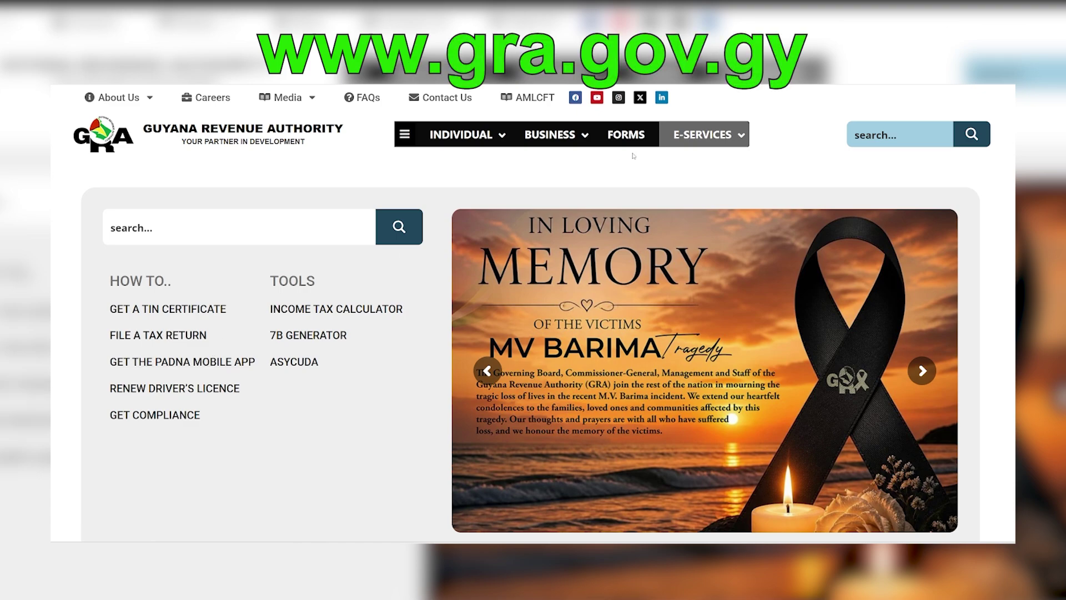
- Go through E-SERVICES > Calculators and Tools to the File Format Validator YA 2026
left_click(688, 139)
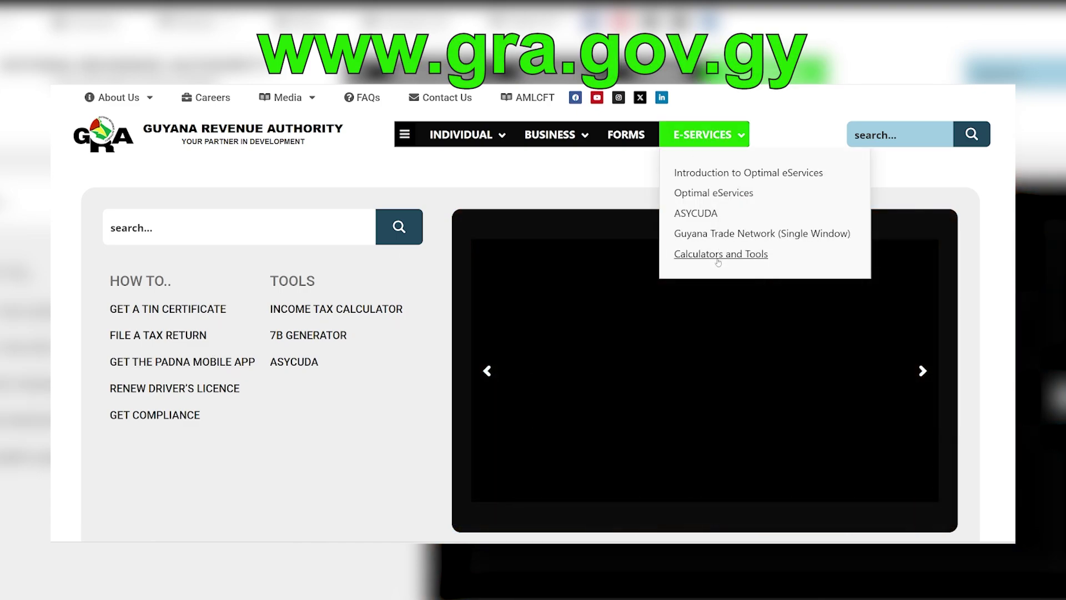
left_click(717, 260)
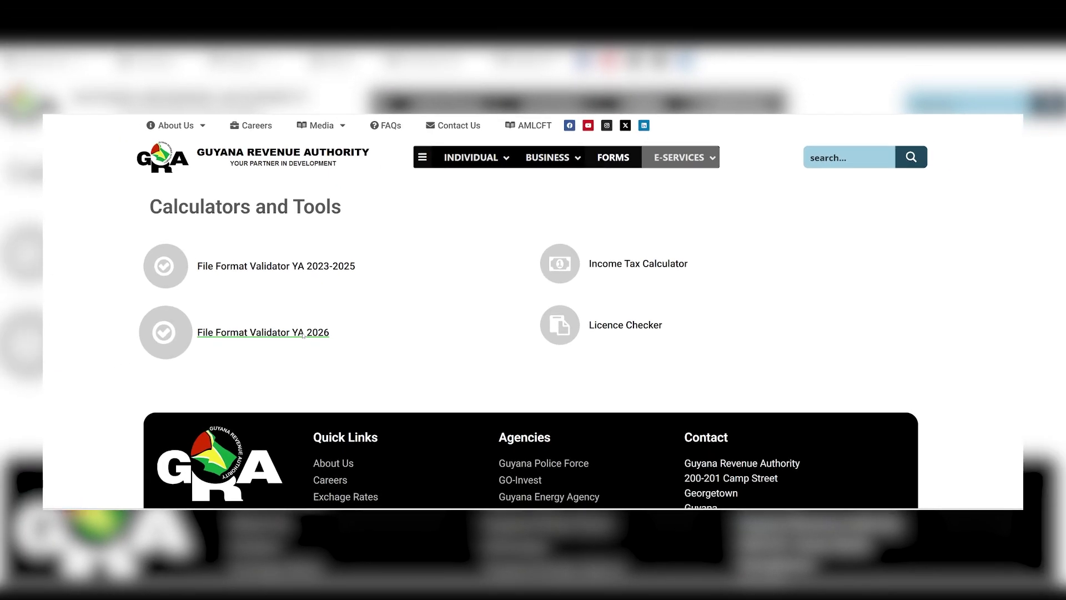
left_click(301, 320)
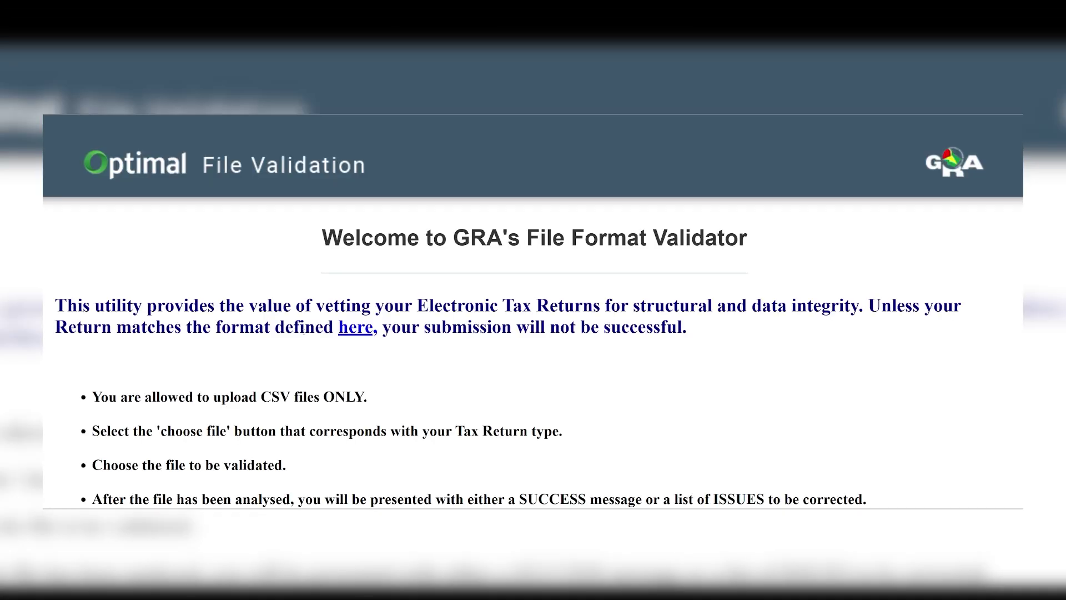
- Choose PAYE as the tax type, upload the PAYE CSV and validate it successfully
scroll(840, 334, "down", 3)
left_click(768, 404)
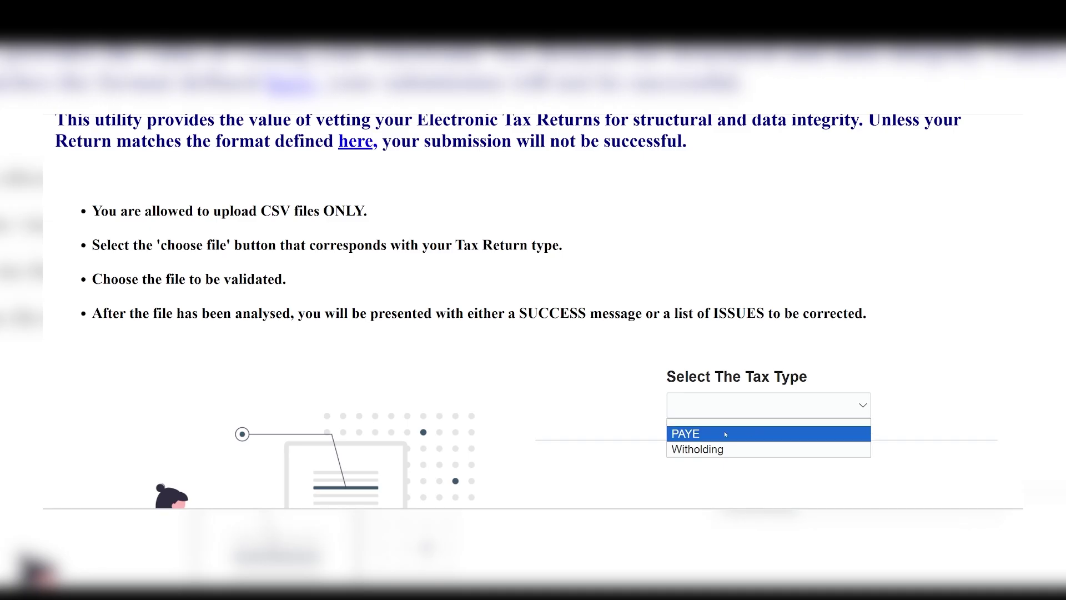
left_click(690, 427)
left_click(598, 484)
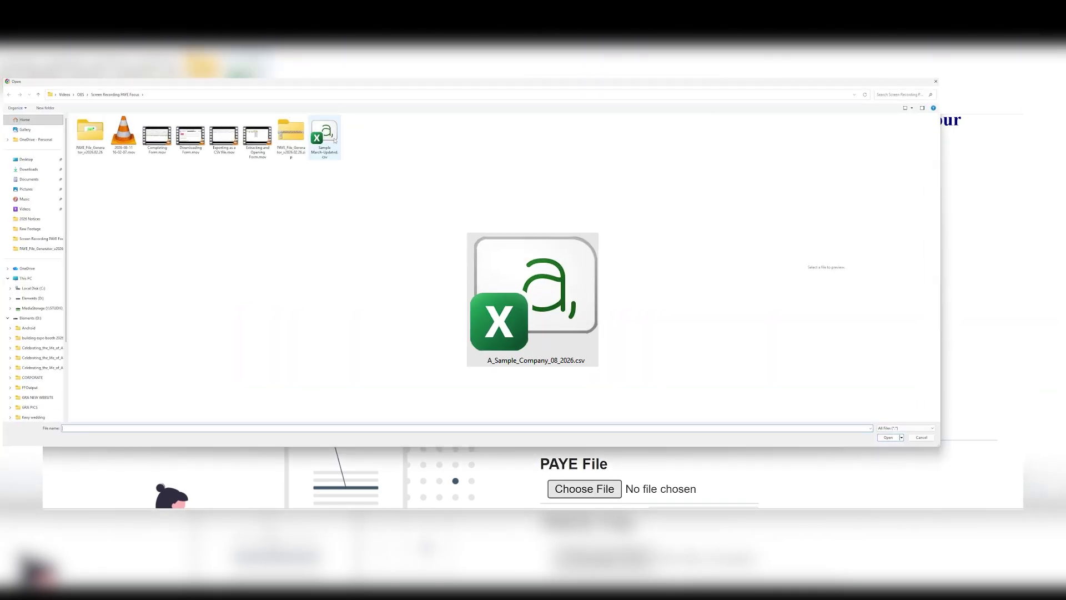
left_click(889, 437)
scroll(733, 409, "down", 3)
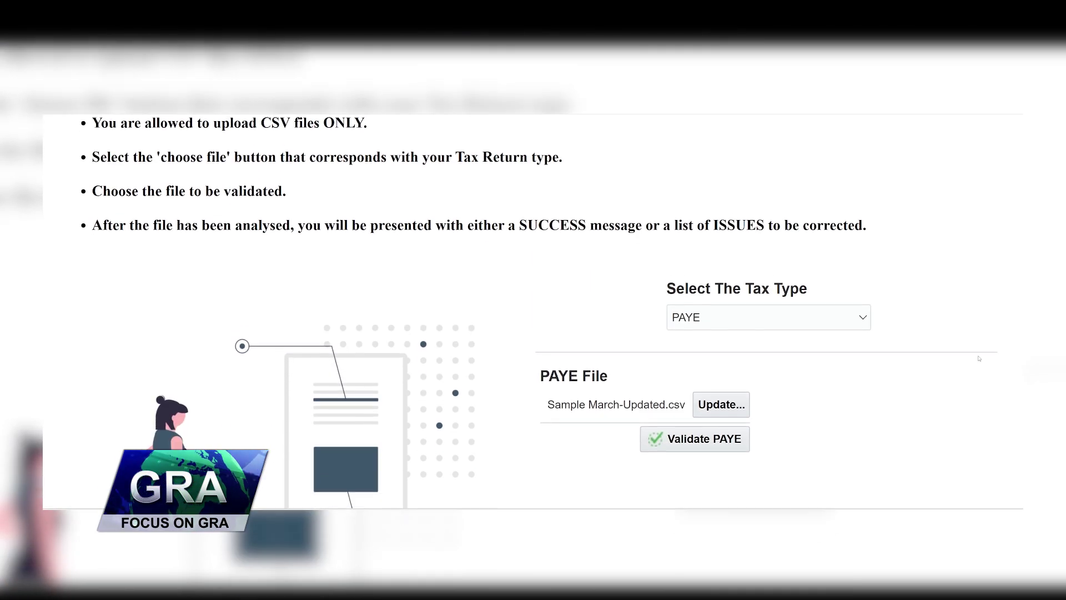
left_click(733, 409)
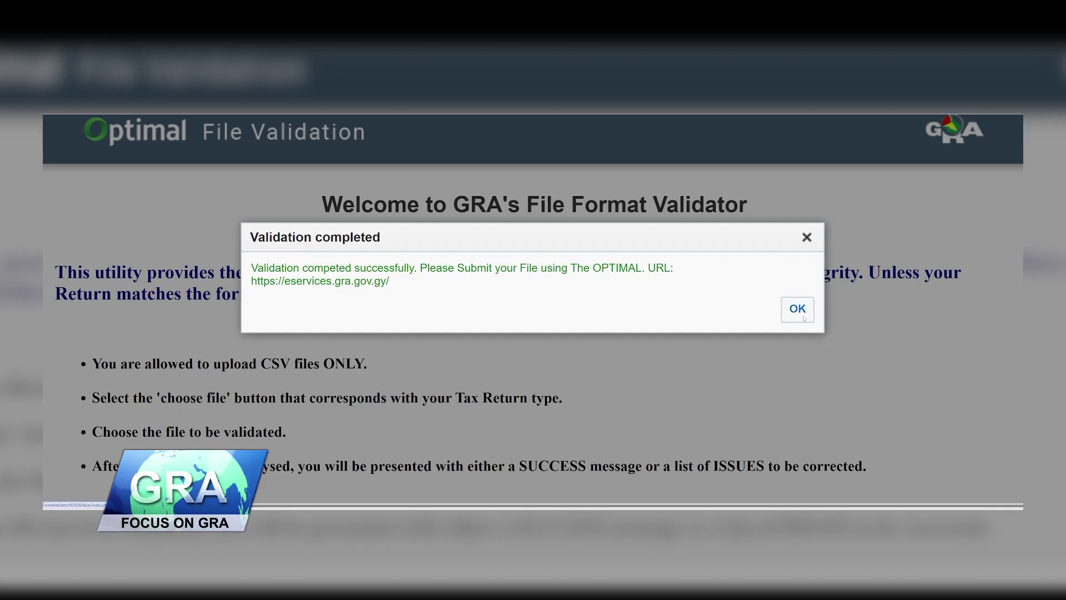
left_click(800, 311)
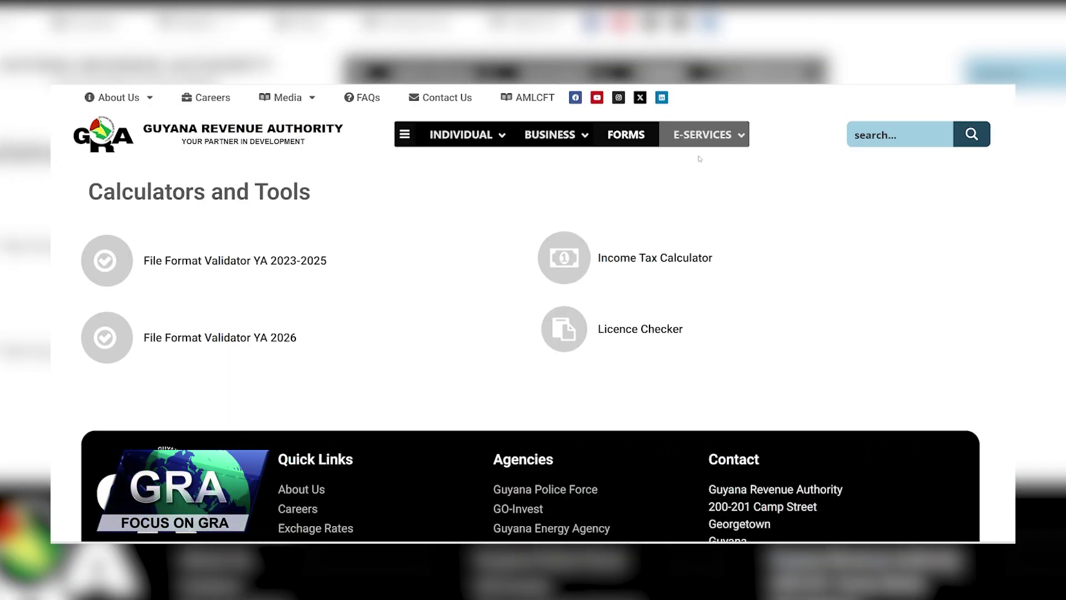
- Go to Optimal eServices and bring up the eServices login page
mouse_move(702, 135)
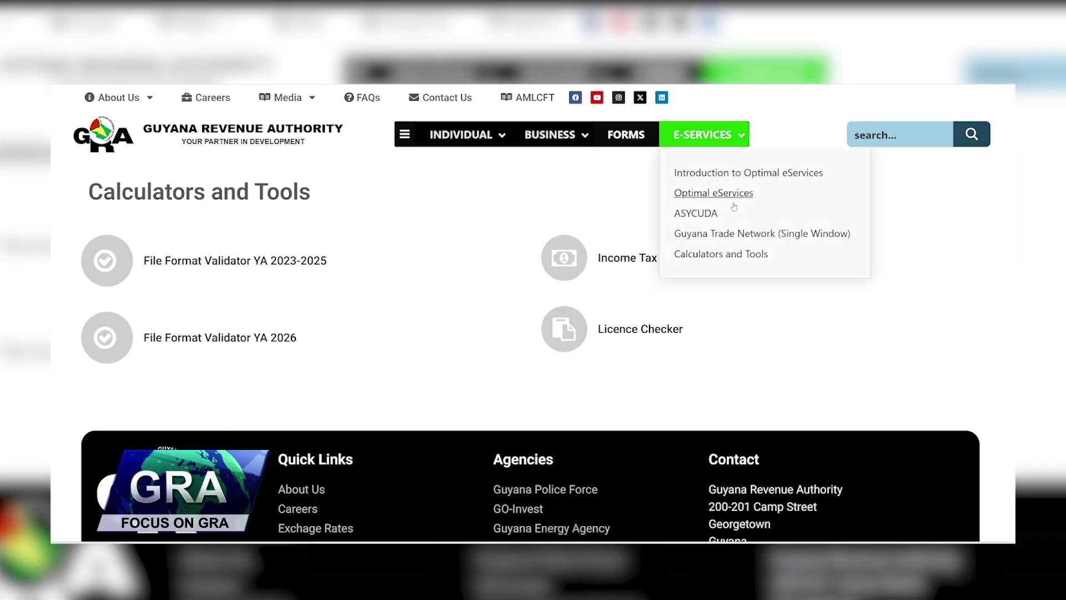
left_click(731, 194)
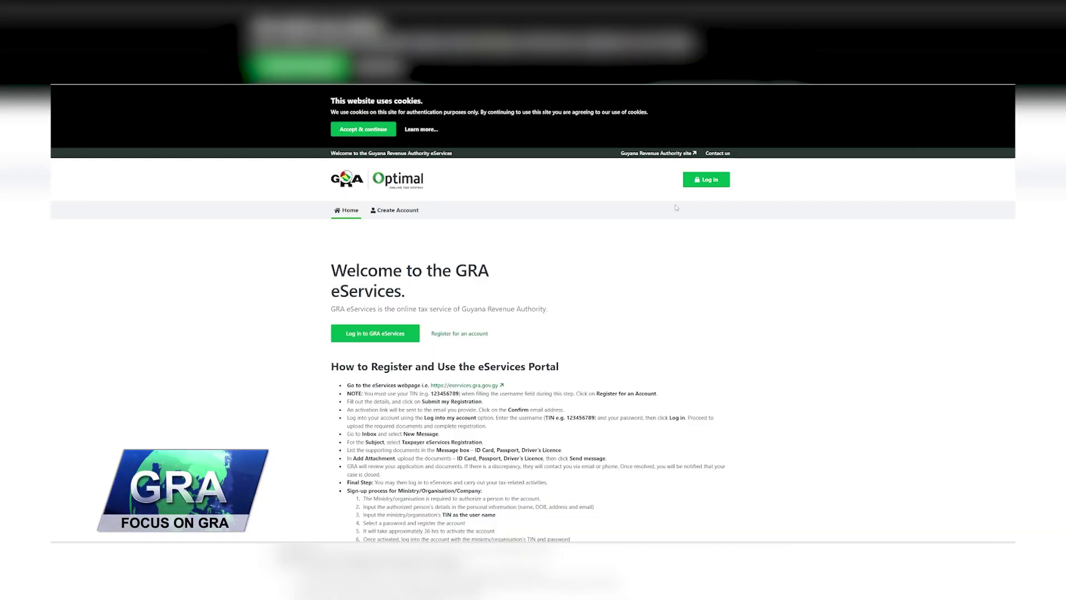
left_click(704, 181)
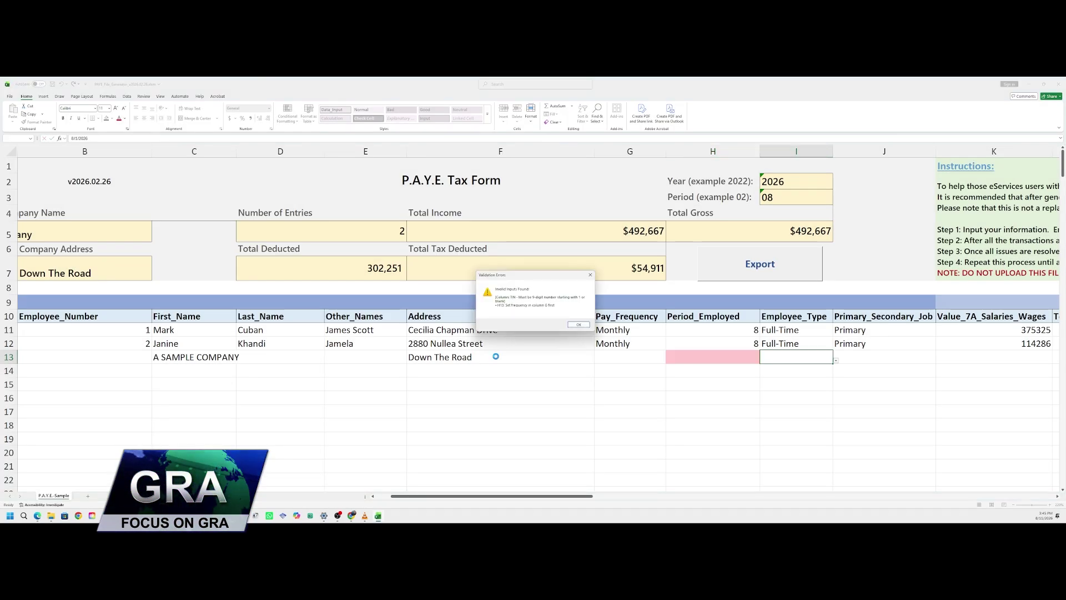
left_click(578, 324)
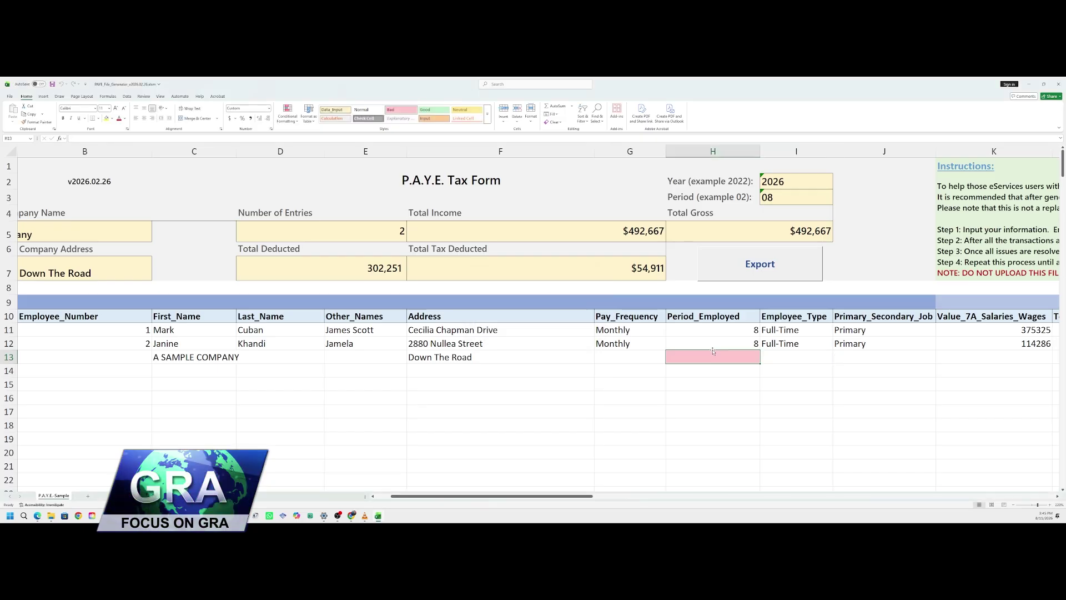